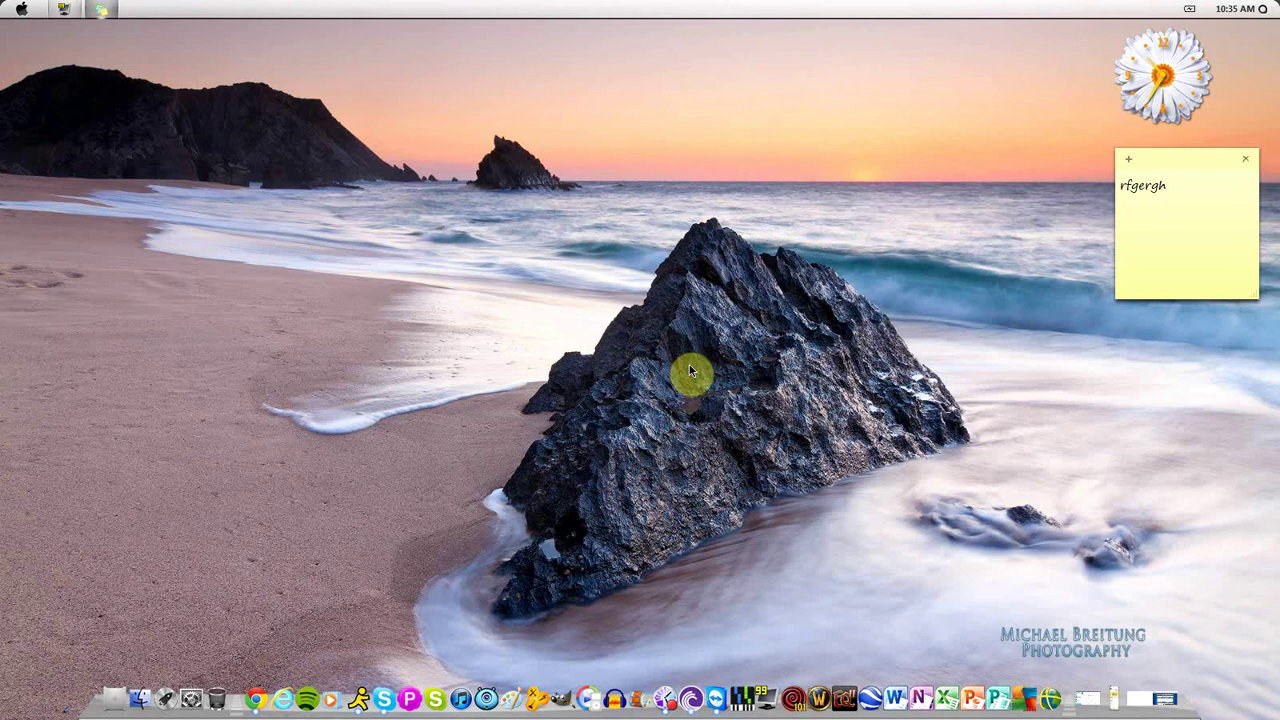
Move the clock gadget to the upper middle and the sticky note over the rock.
{"action": "left_click", "coordinate": [338, 58]}
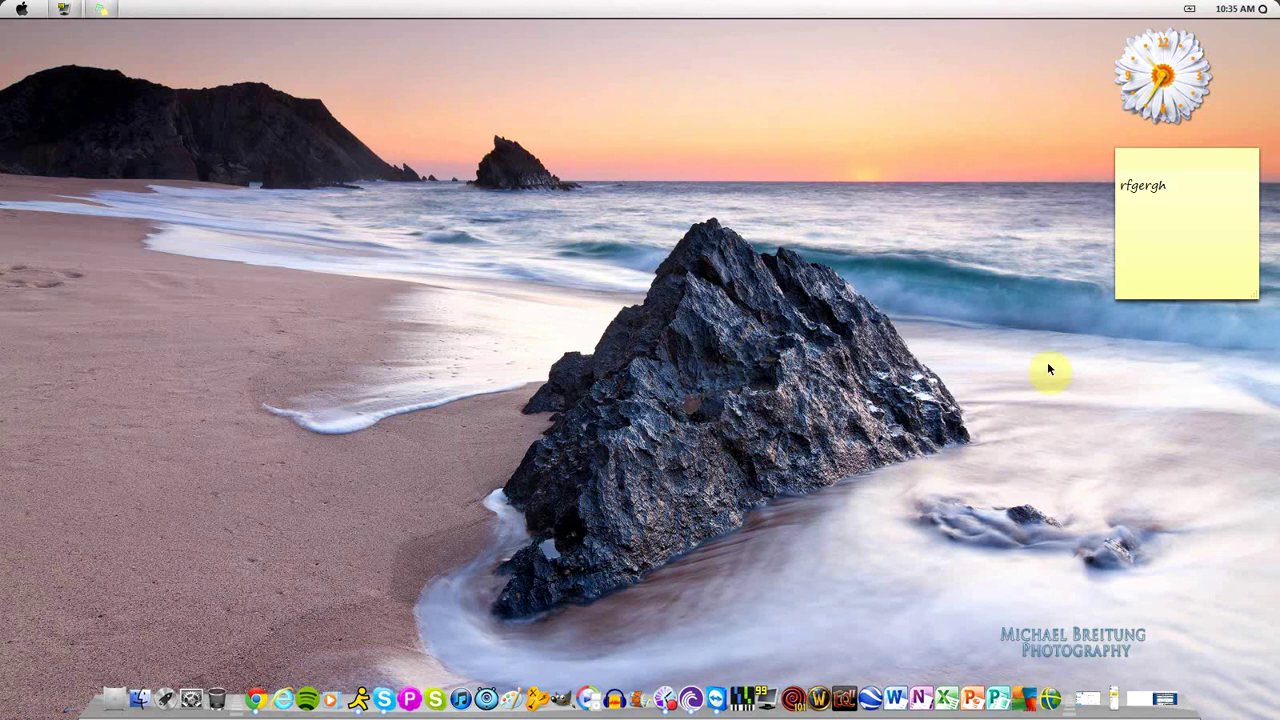
{"action": "mouse_move", "coordinate": [1178, 96]}
{"action": "left_click_drag", "start_coordinate": [1178, 96], "coordinate": [500, 307]}
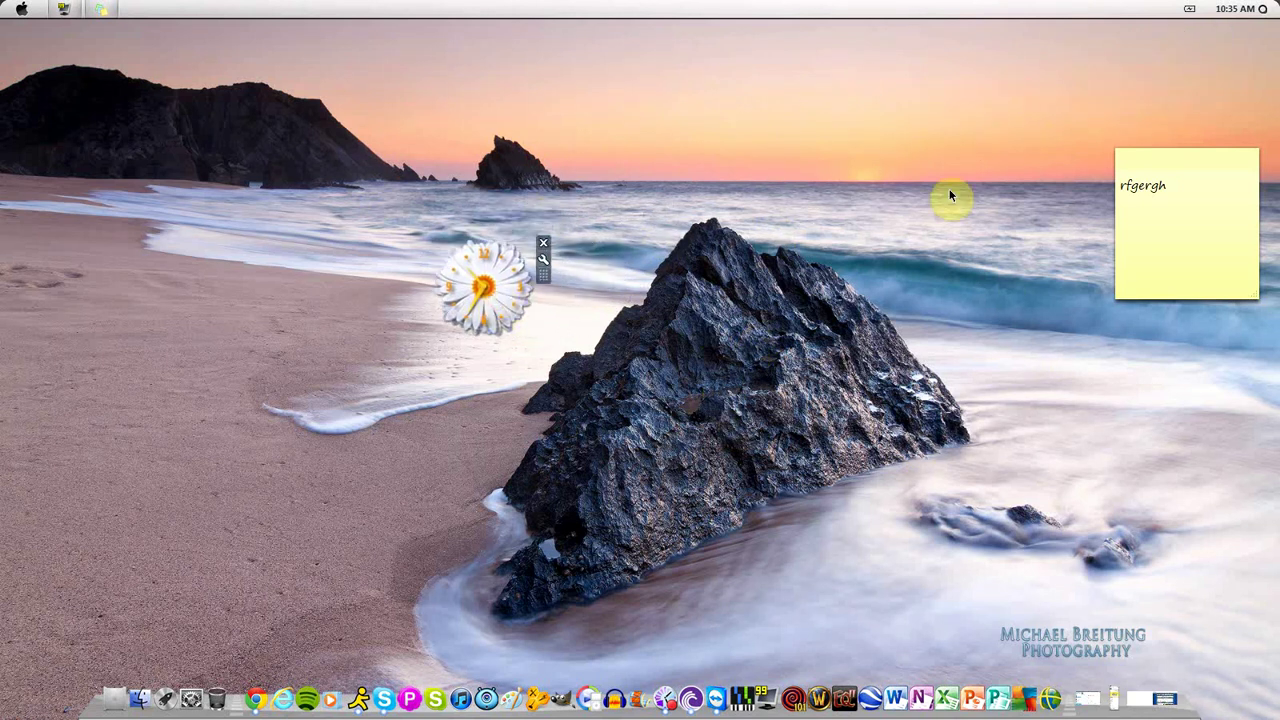
{"action": "left_click_drag", "start_coordinate": [1187, 172], "coordinate": [783, 236]}
{"action": "left_click_drag", "start_coordinate": [545, 244], "coordinate": [561, 228]}
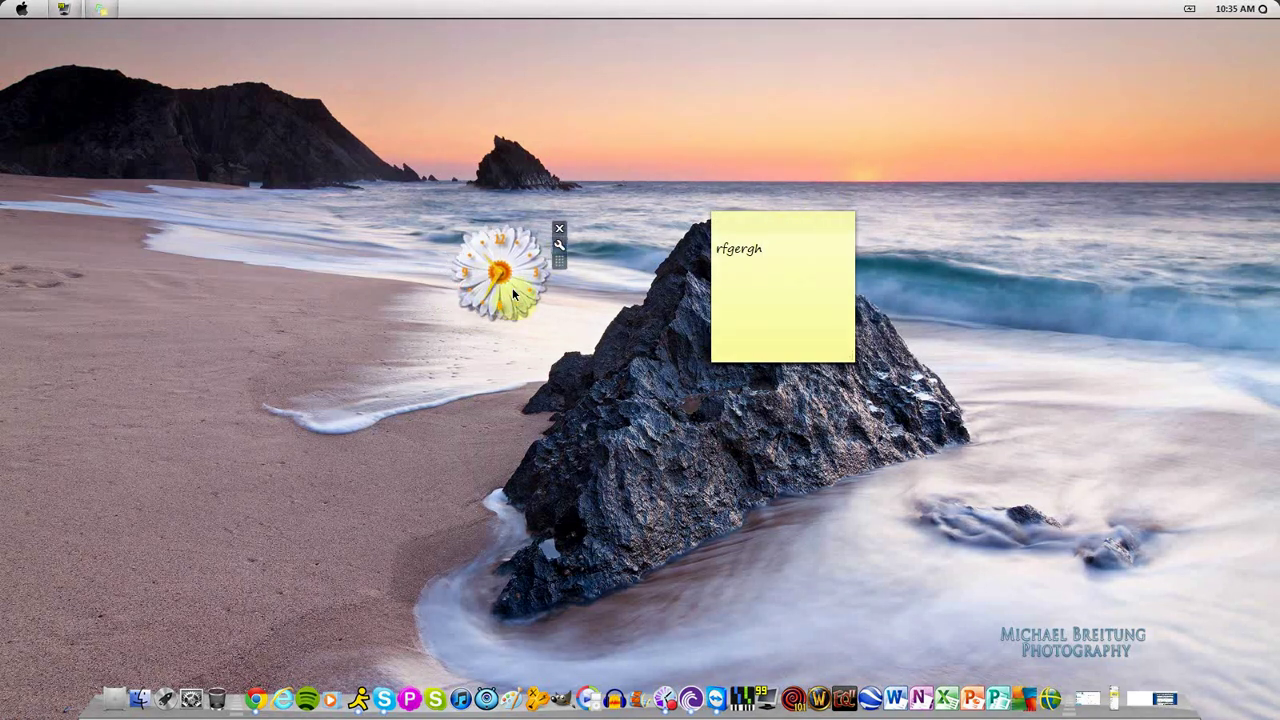
Switch the clock's style to the red clock face (style 6 of 8).
{"action": "left_click", "coordinate": [560, 248]}
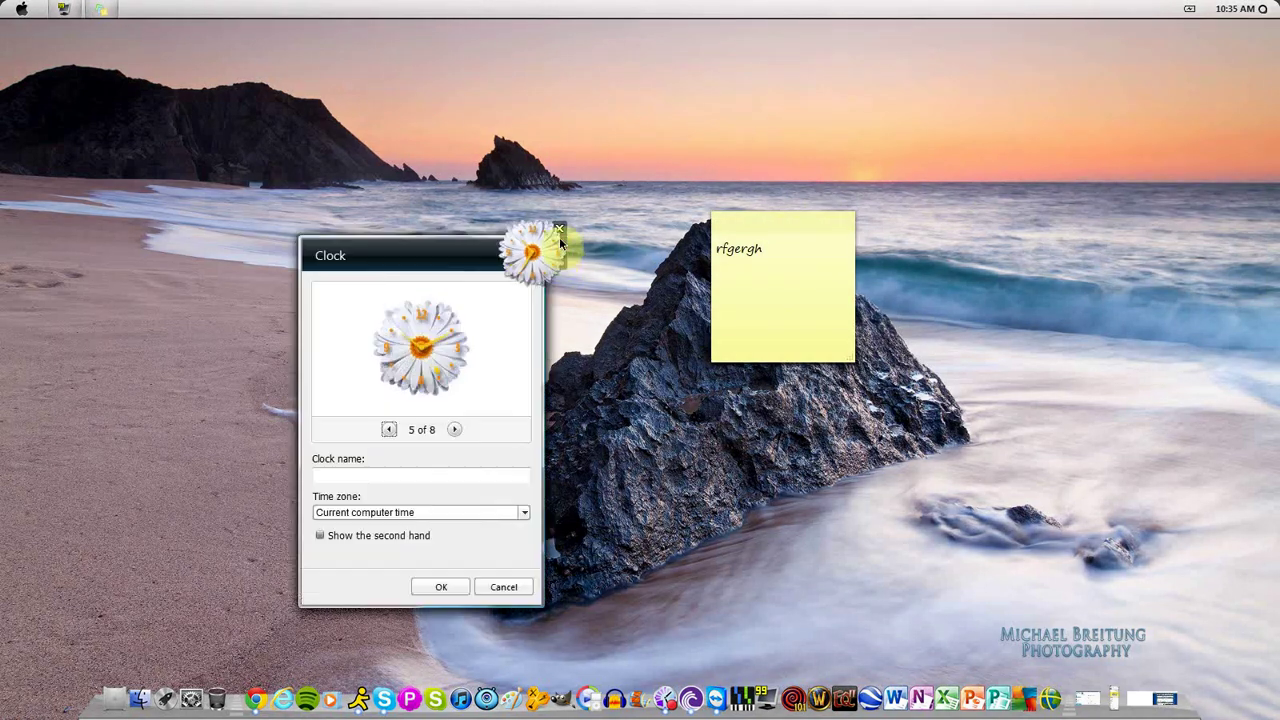
{"action": "left_click", "coordinate": [453, 430]}
{"action": "left_click", "coordinate": [441, 587]}
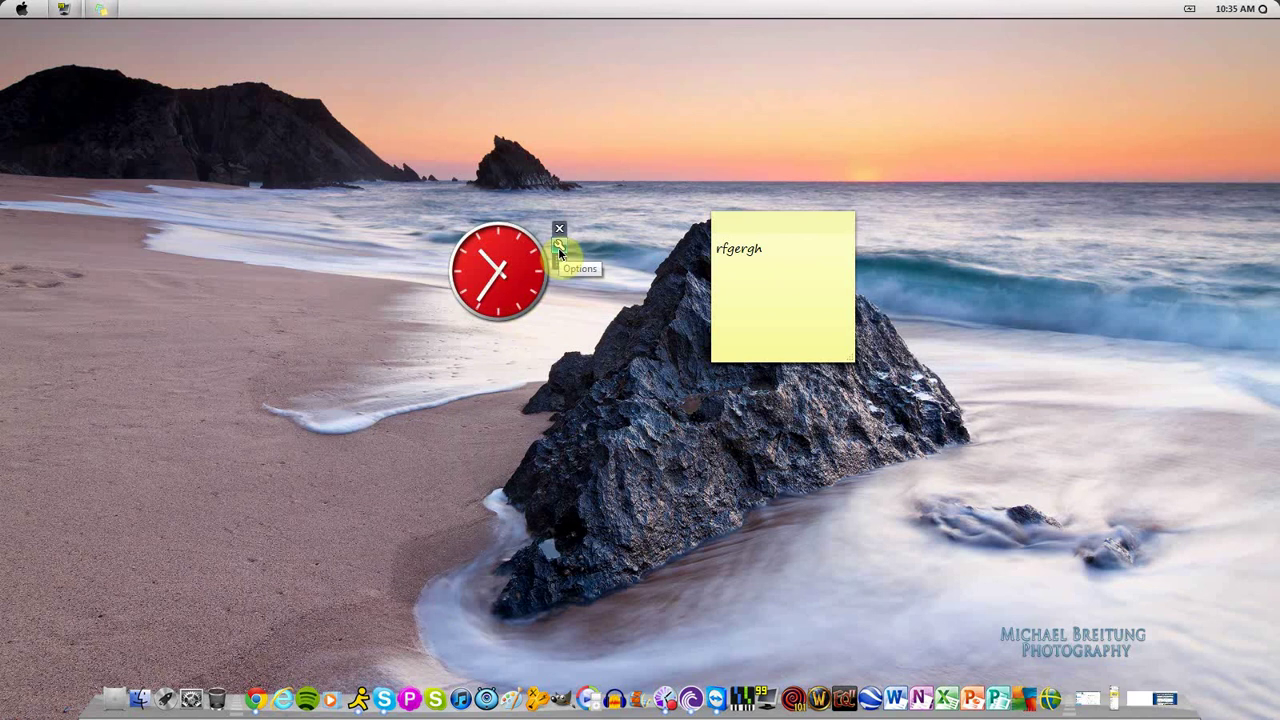
Set the clock's opacity to 40%, then restore it to 100%.
{"action": "right_click", "coordinate": [496, 287]}
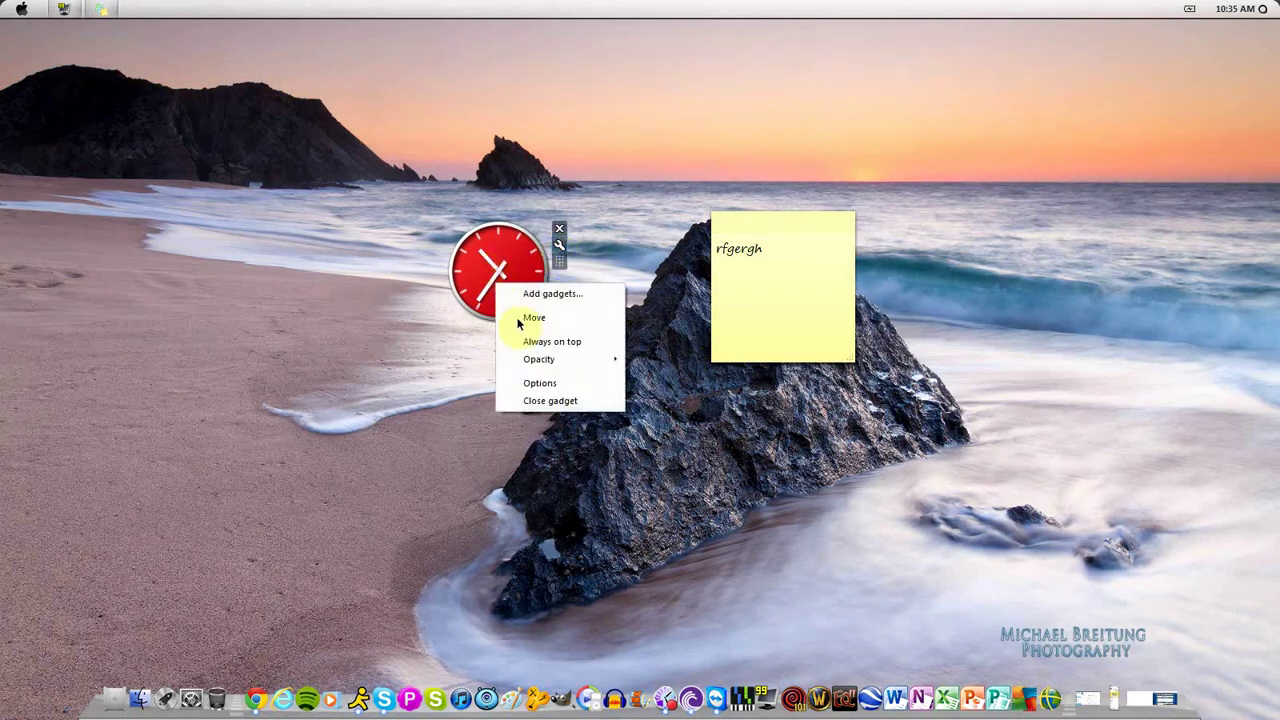
{"action": "mouse_move", "coordinate": [561, 368]}
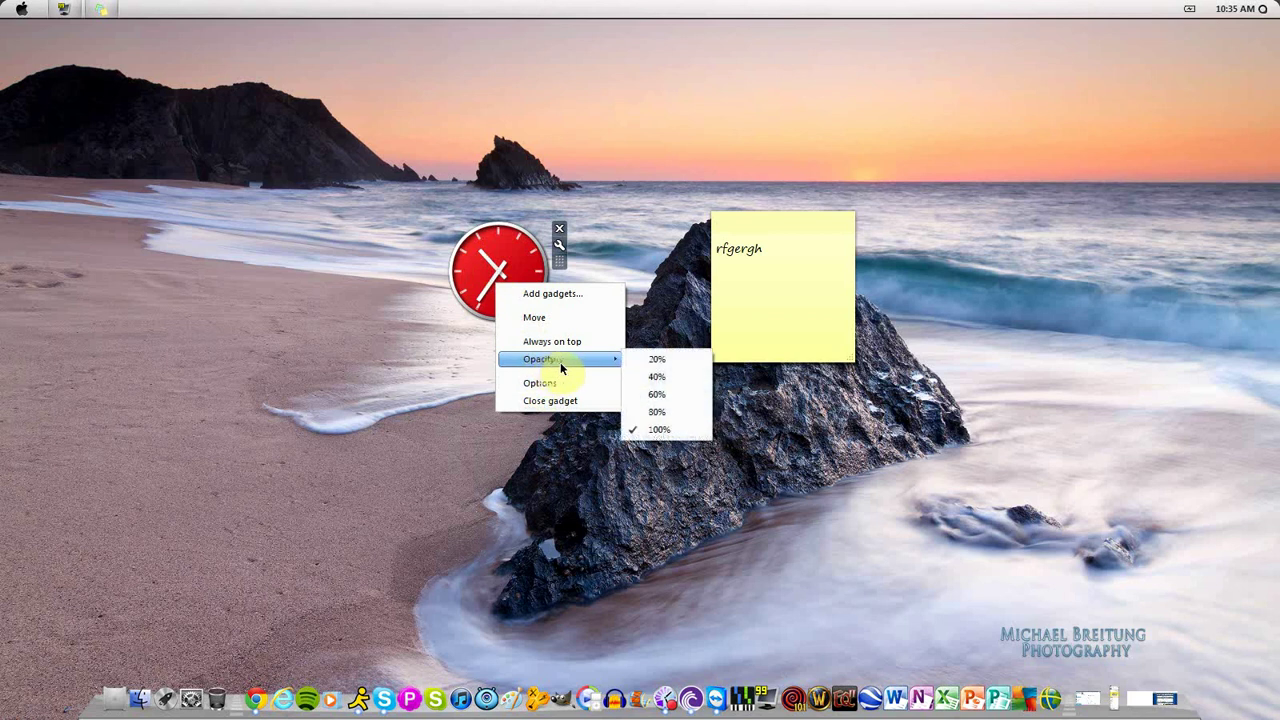
{"action": "left_click", "coordinate": [673, 375]}
{"action": "right_click", "coordinate": [510, 297]}
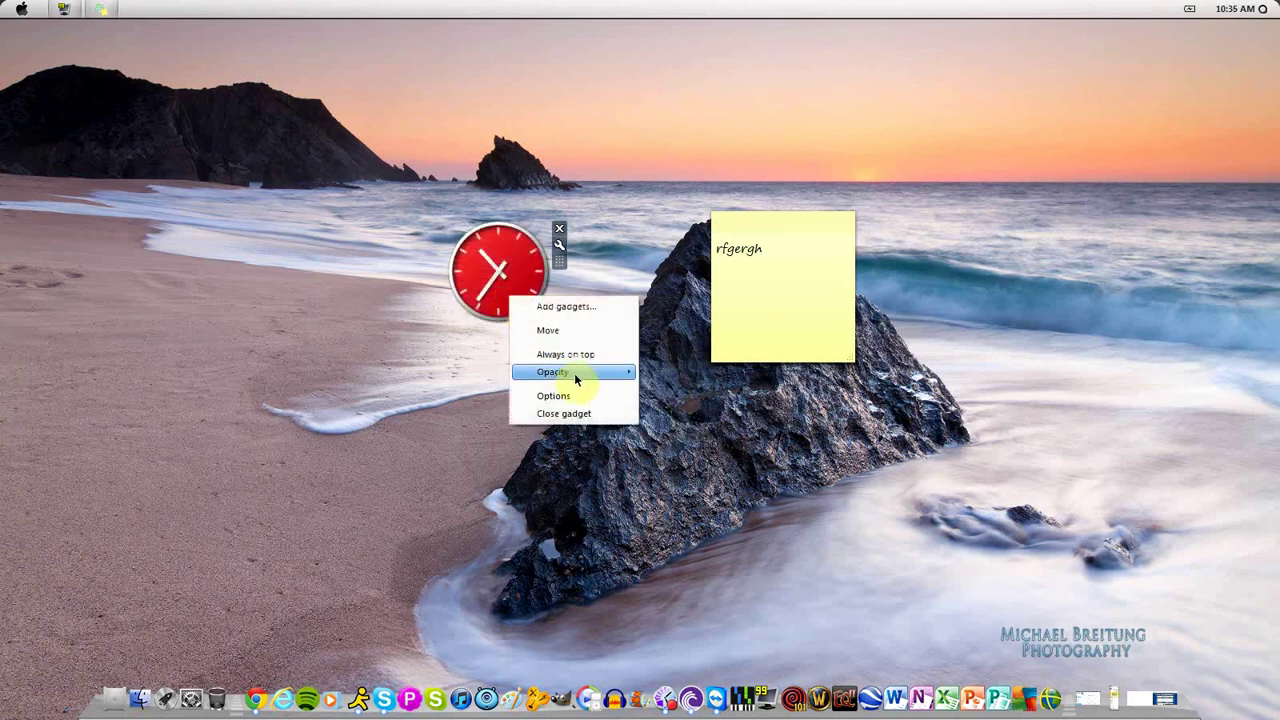
{"action": "left_click", "coordinate": [680, 444]}
Place the sticky note beside the clock and move the clock up toward the horizon.
{"action": "right_click", "coordinate": [513, 282]}
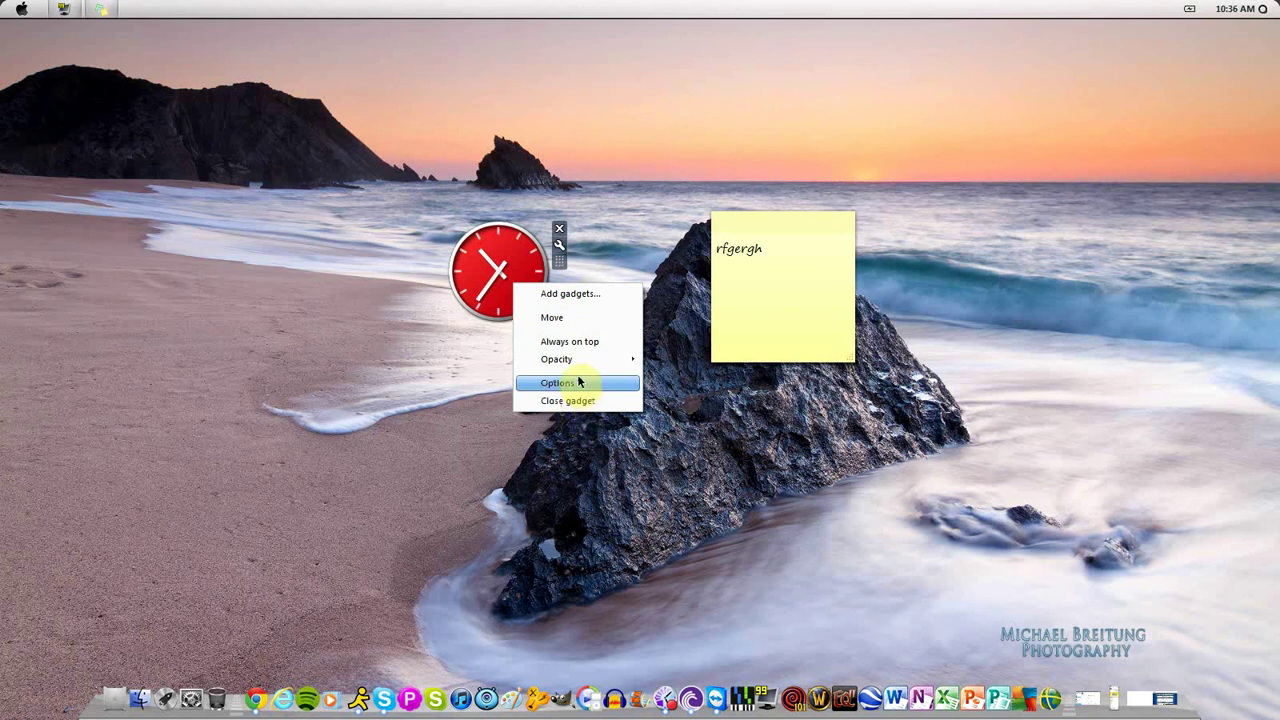
{"action": "left_click", "coordinate": [604, 222]}
{"action": "left_click_drag", "start_coordinate": [742, 236], "coordinate": [631, 283]}
{"action": "left_click_drag", "start_coordinate": [548, 219], "coordinate": [751, 200]}
{"action": "left_click_drag", "start_coordinate": [635, 263], "coordinate": [406, 247]}
Clear the note's old text, type 'cvfdvg', and shift the note and red clock up-left.
{"action": "key", "text": "BackSpace"}
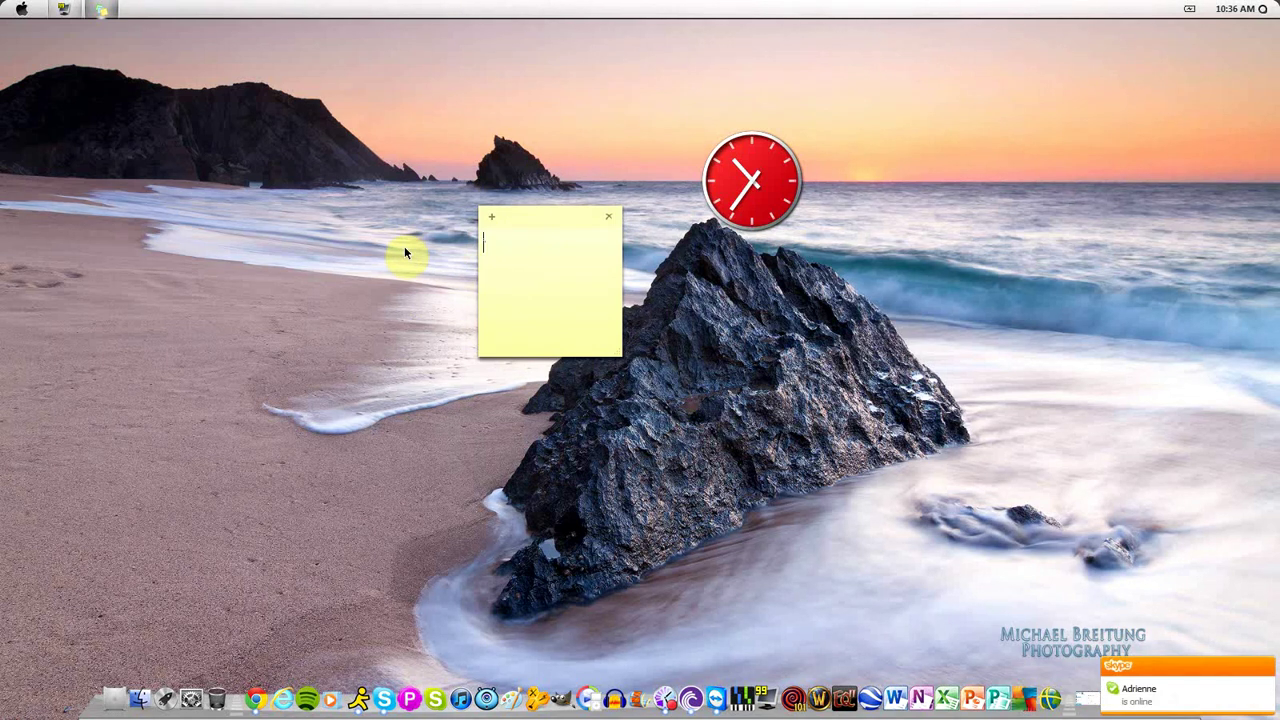
{"action": "left_click", "coordinate": [23, 8]}
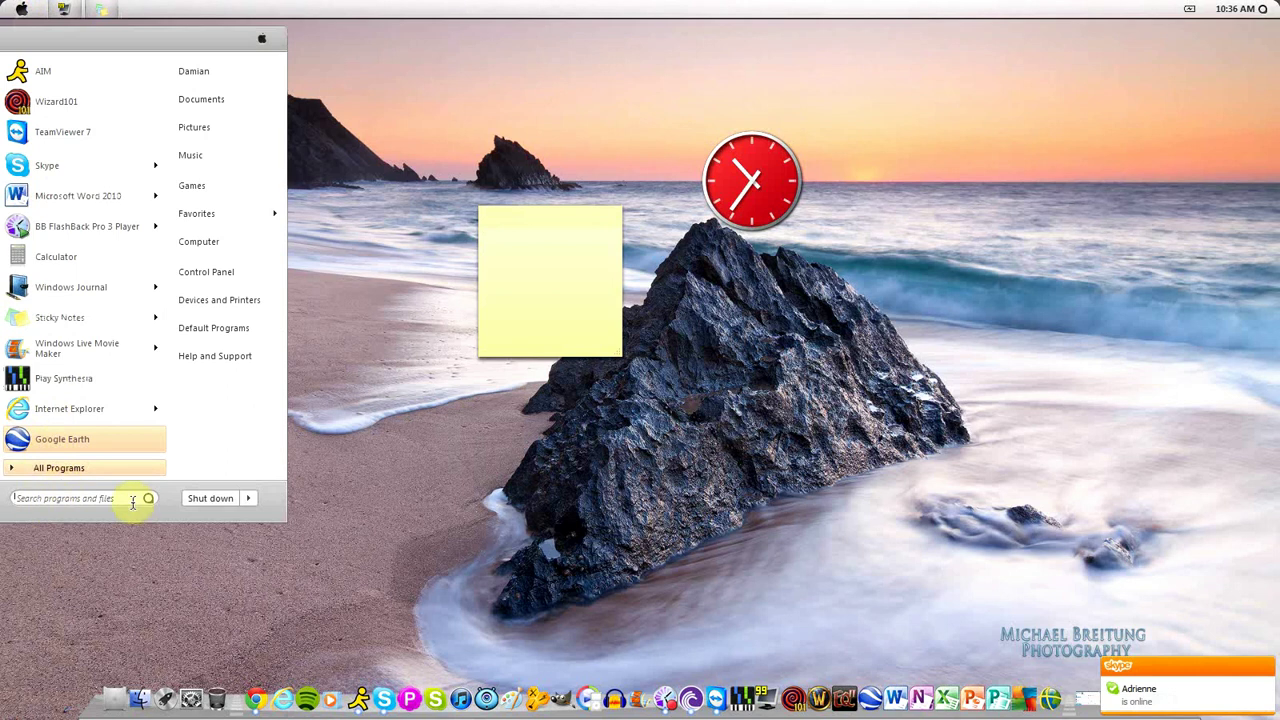
{"action": "left_click", "coordinate": [76, 314]}
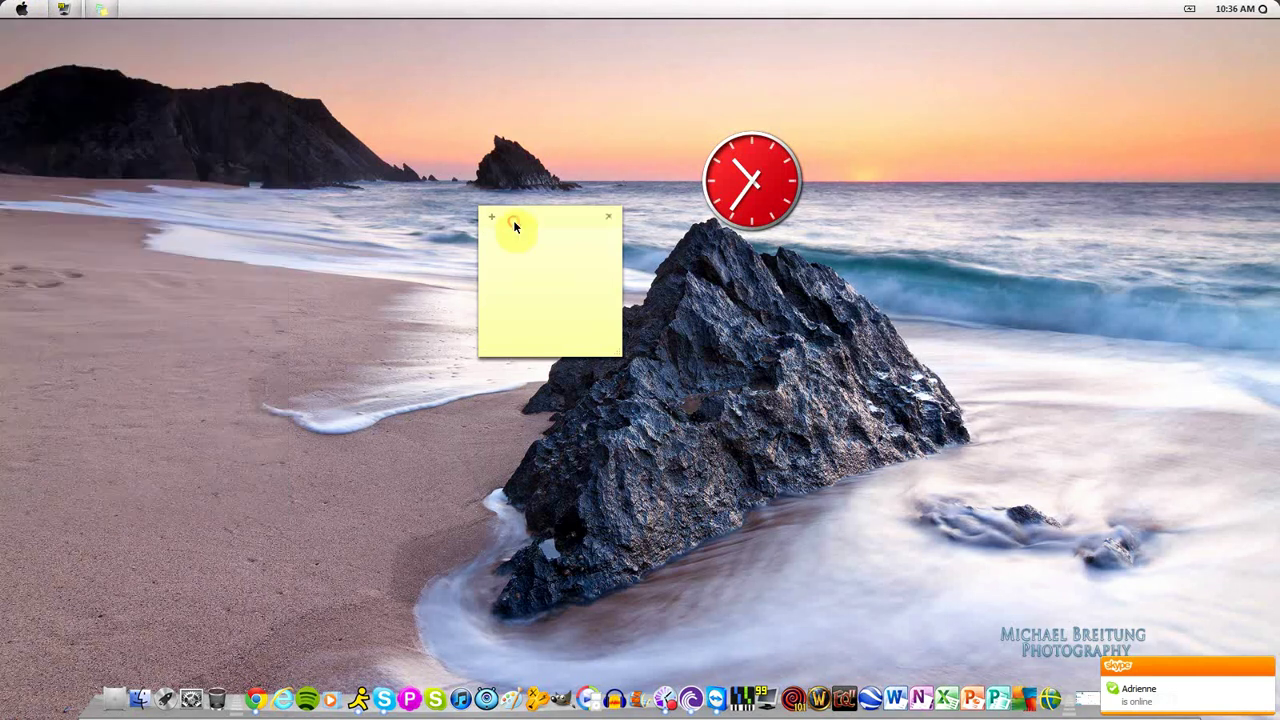
{"action": "left_click_drag", "start_coordinate": [557, 215], "coordinate": [500, 162]}
{"action": "type", "text": "cvfdvg"}
{"action": "left_click_drag", "start_coordinate": [753, 177], "coordinate": [634, 140]}
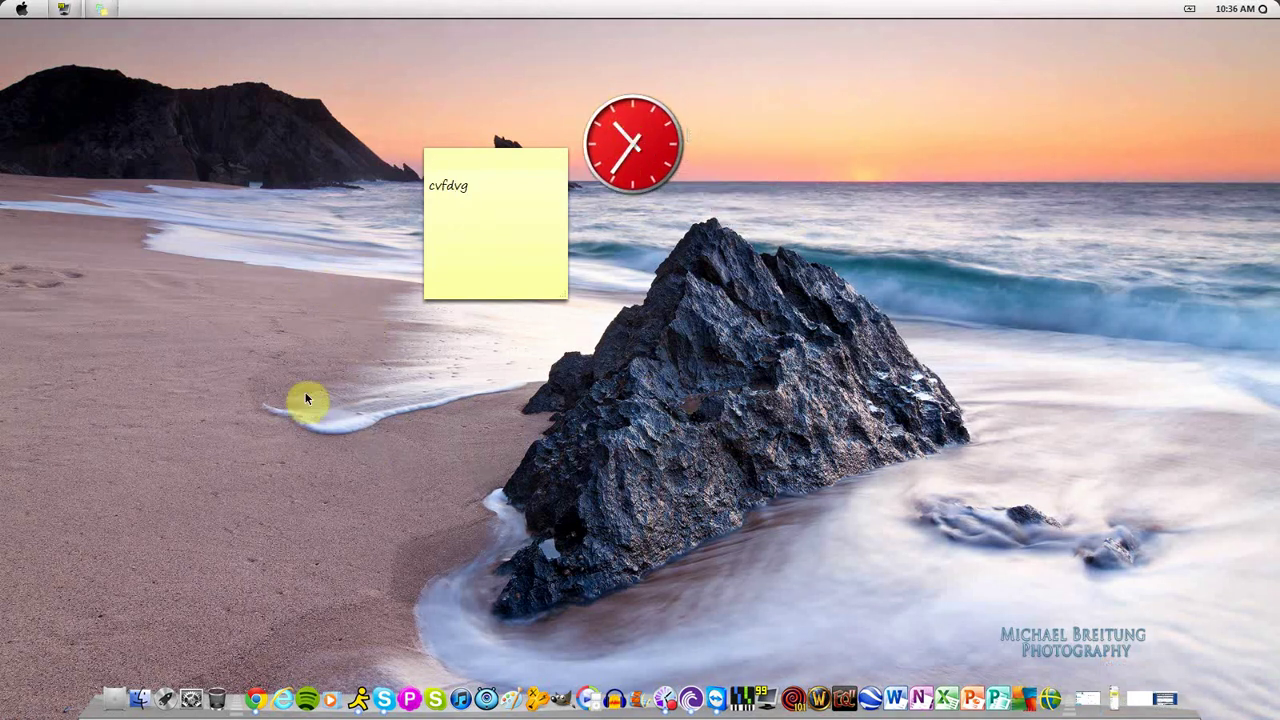
Add a Calendar gadget from the gadget gallery and move it out of the corner.
{"action": "right_click", "coordinate": [266, 272]}
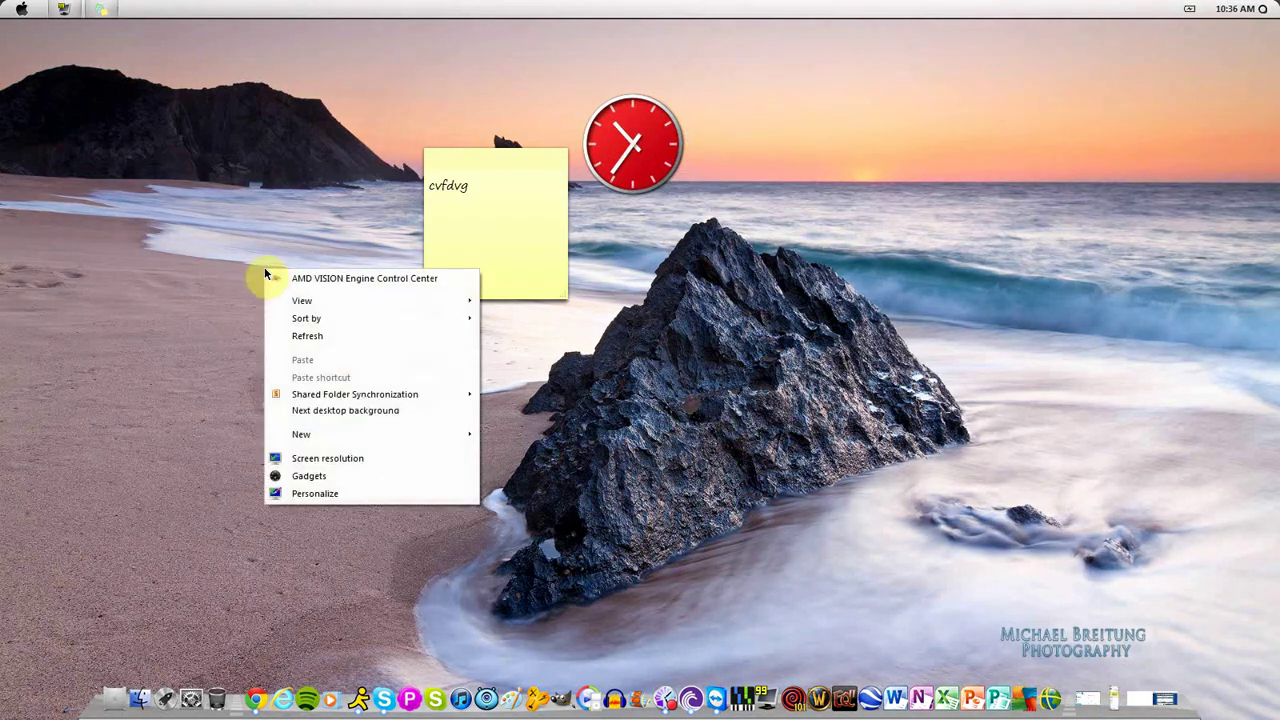
{"action": "left_click", "coordinate": [352, 480]}
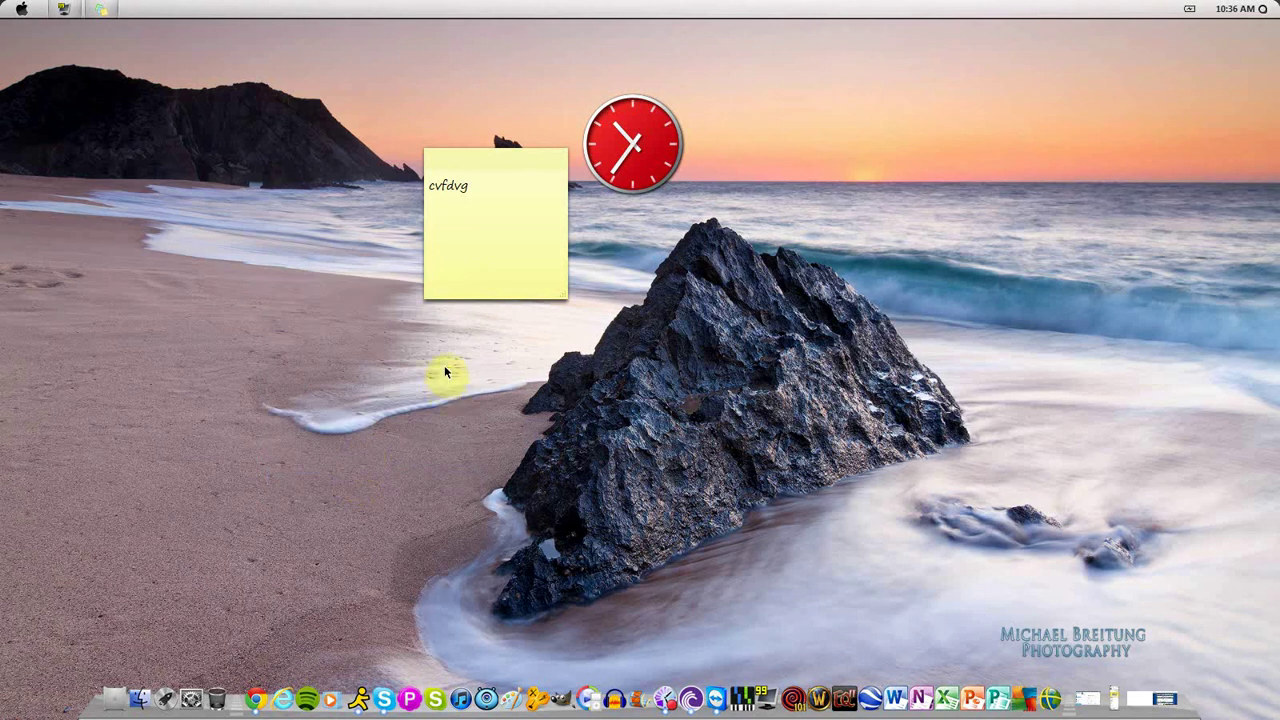
{"action": "left_click_drag", "start_coordinate": [685, 242], "coordinate": [426, 260]}
{"action": "double_click", "coordinate": [305, 362]}
{"action": "left_click_drag", "start_coordinate": [1205, 61], "coordinate": [757, 172]}
Add Weather and Picture Puzzle gadgets, place them, and close the gallery.
{"action": "double_click", "coordinate": [470, 428]}
{"action": "left_click_drag", "start_coordinate": [1205, 50], "coordinate": [922, 105]}
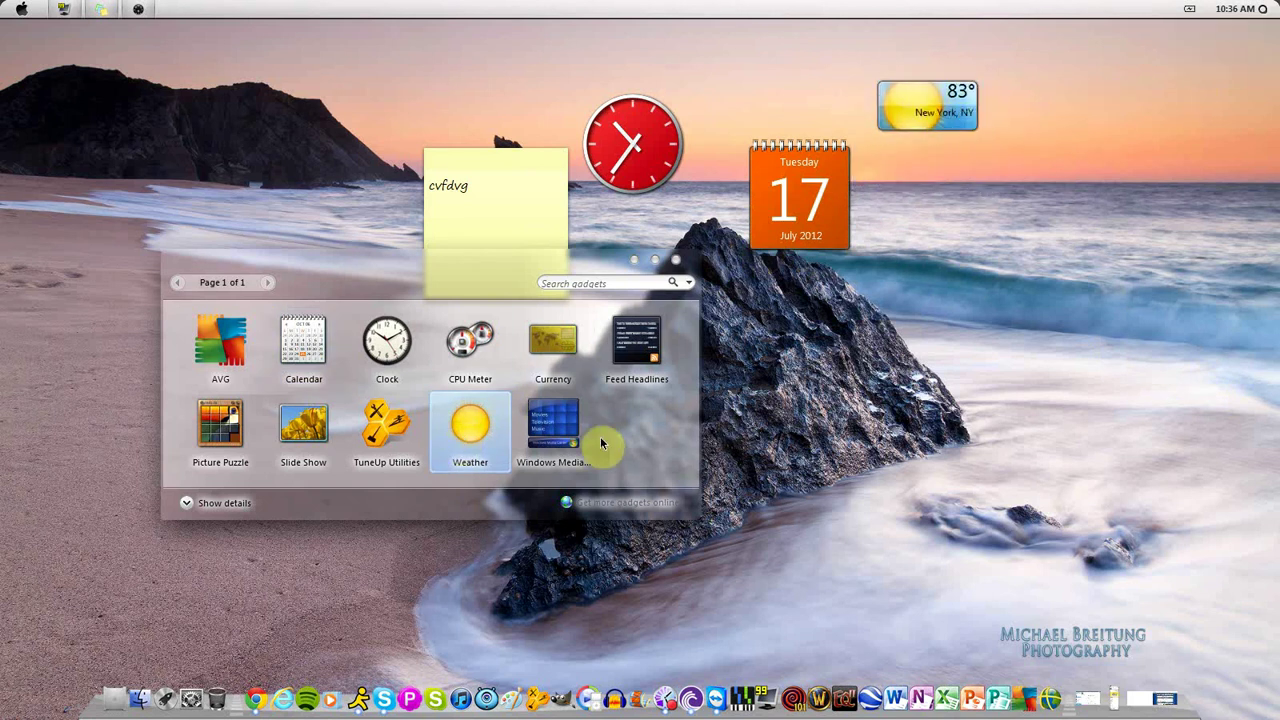
{"action": "double_click", "coordinate": [216, 440]}
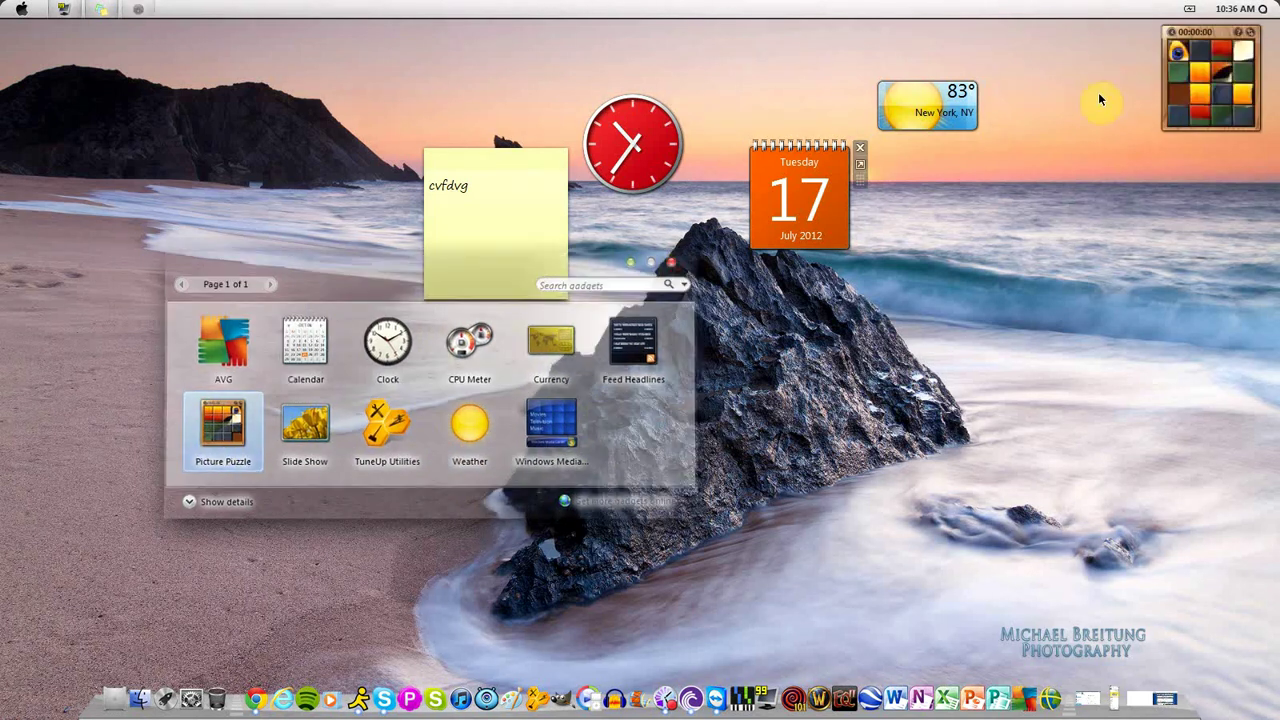
{"action": "left_click", "coordinate": [679, 266]}
{"action": "left_click_drag", "start_coordinate": [1206, 35], "coordinate": [640, 310]}
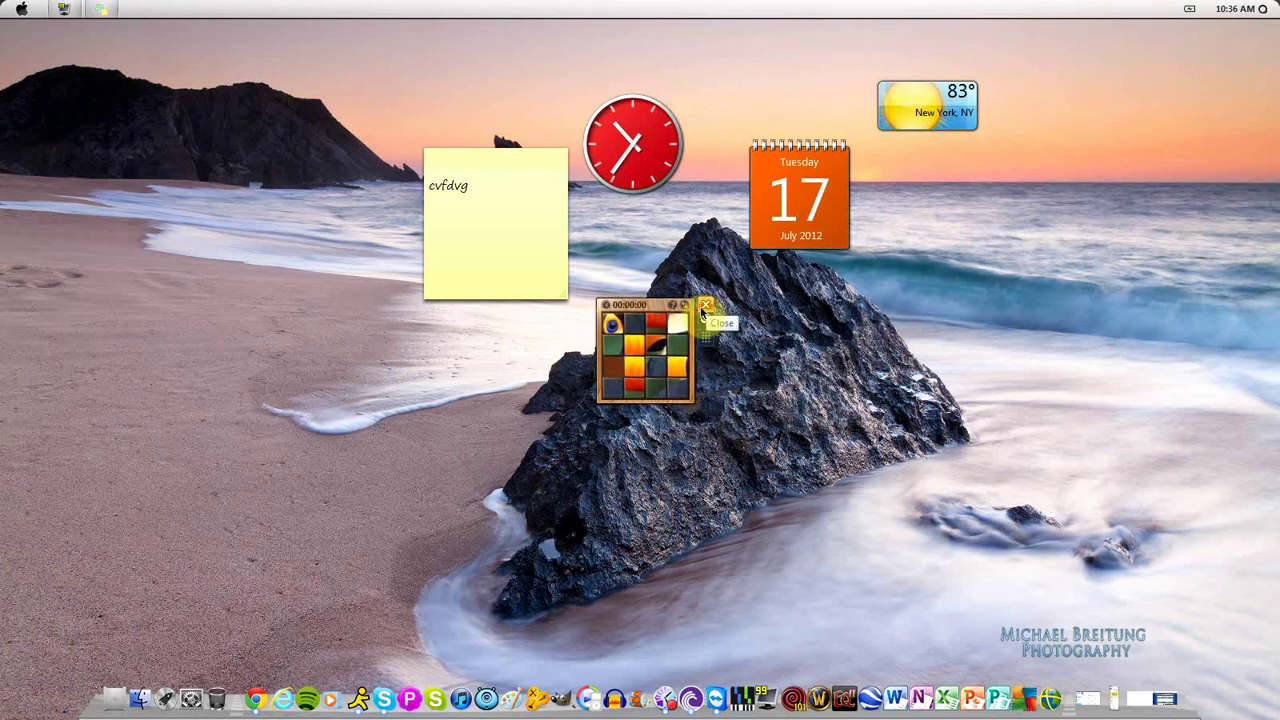
Remove the Picture Puzzle, Calendar, clock and Weather gadgets and delete the sticky note.
{"action": "left_click", "coordinate": [704, 306]}
{"action": "left_click_drag", "start_coordinate": [801, 168], "coordinate": [647, 236]}
{"action": "right_click", "coordinate": [637, 273]}
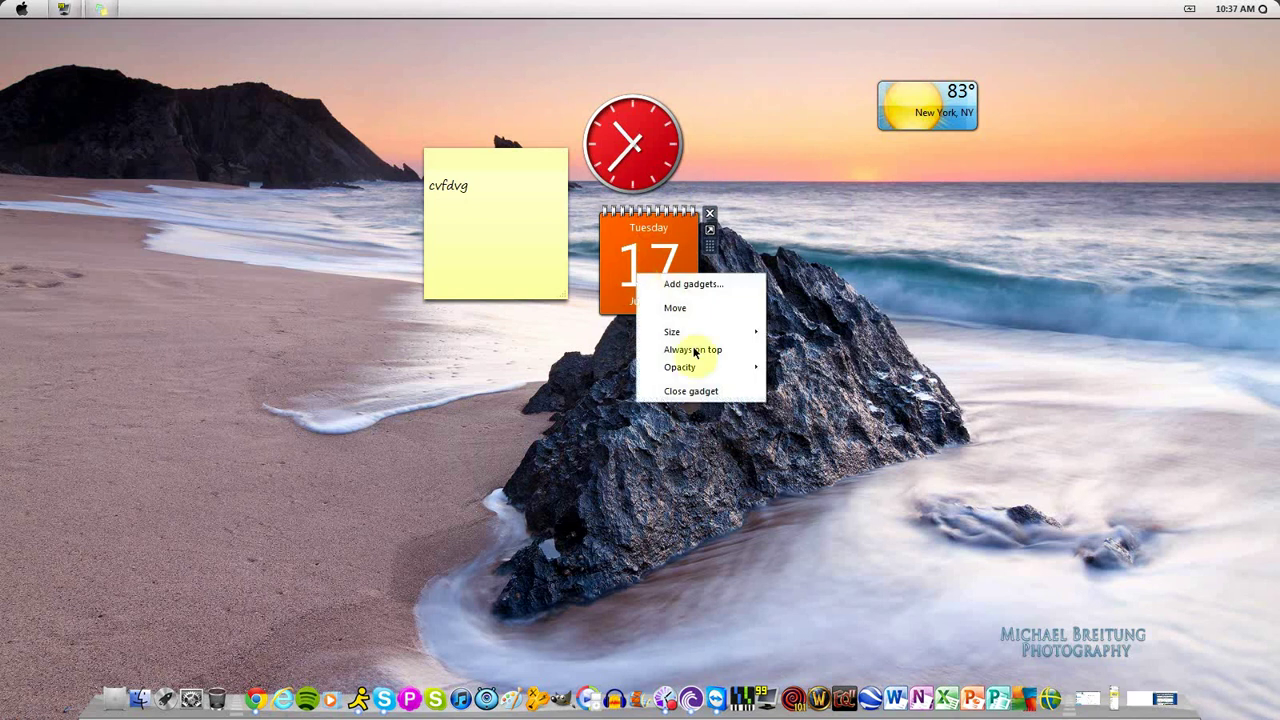
{"action": "left_click", "coordinate": [691, 391]}
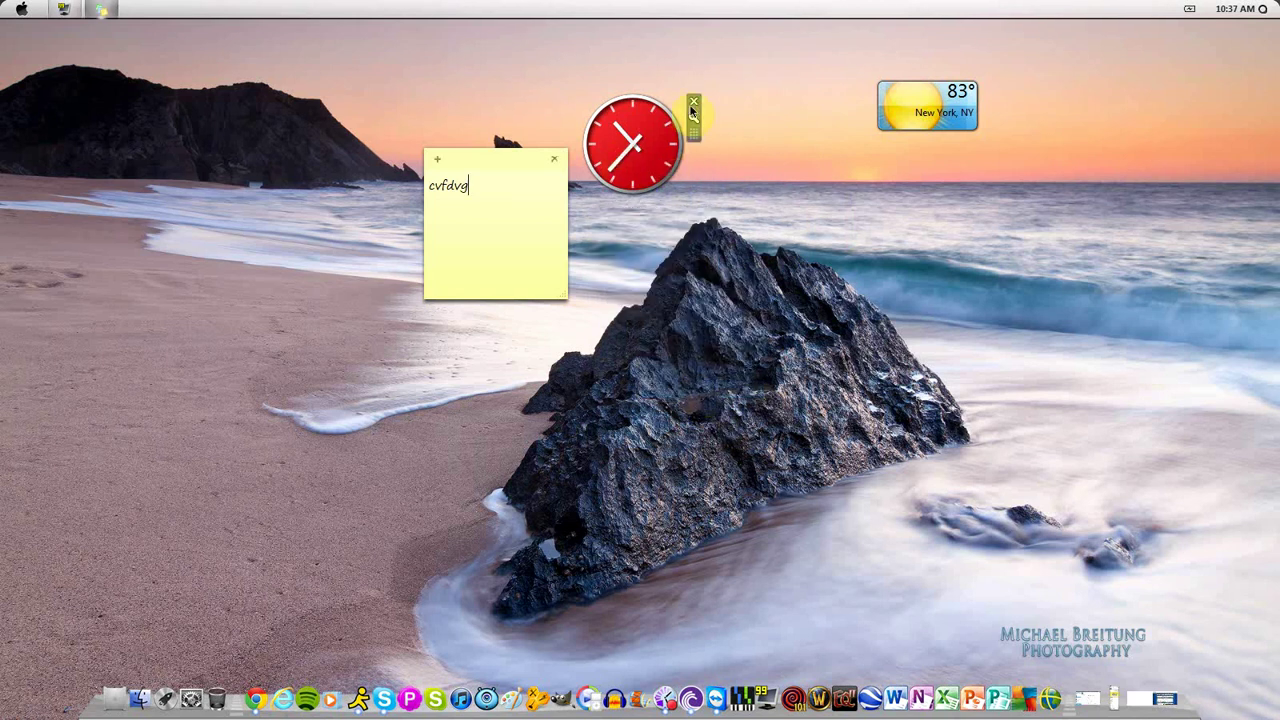
{"action": "left_click", "coordinate": [694, 104]}
{"action": "left_click", "coordinate": [988, 88]}
{"action": "left_click", "coordinate": [553, 159]}
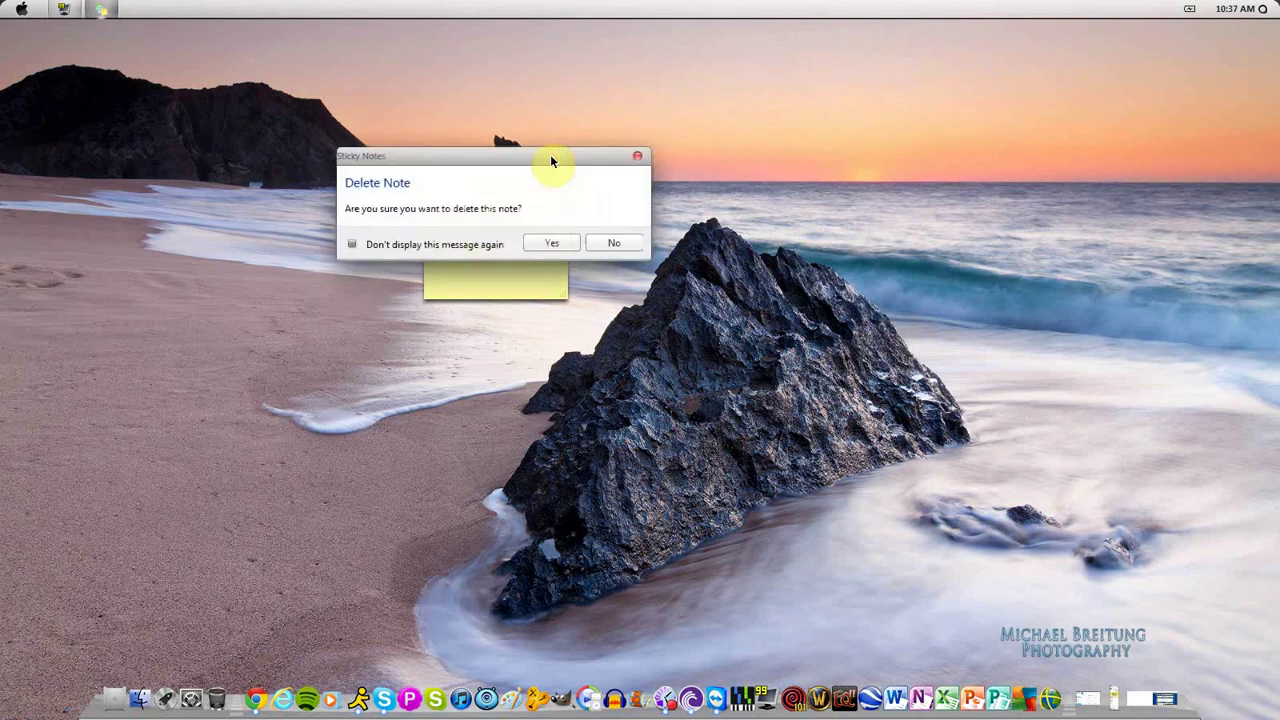
{"action": "left_click", "coordinate": [557, 245]}
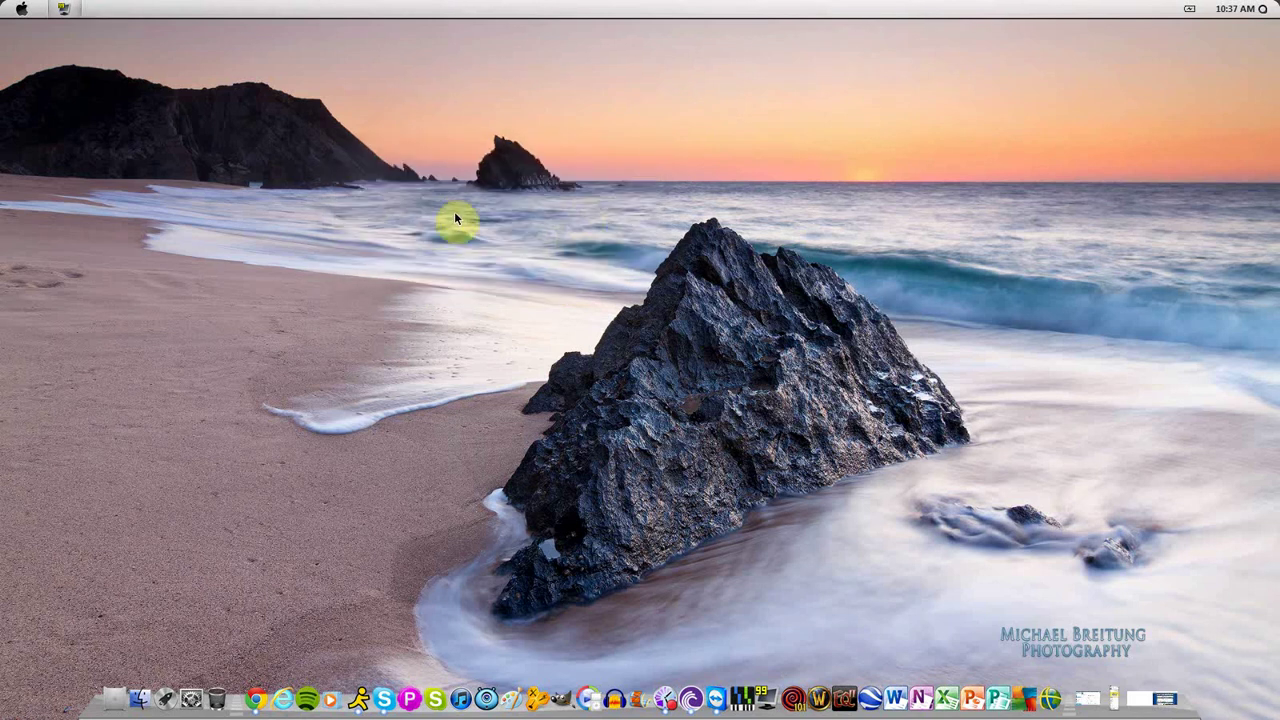
Open the gadget gallery from the desktop menu and move it up-left.
{"action": "right_click", "coordinate": [355, 212]}
{"action": "left_click", "coordinate": [415, 418]}
{"action": "left_click_drag", "start_coordinate": [686, 223], "coordinate": [507, 185]}
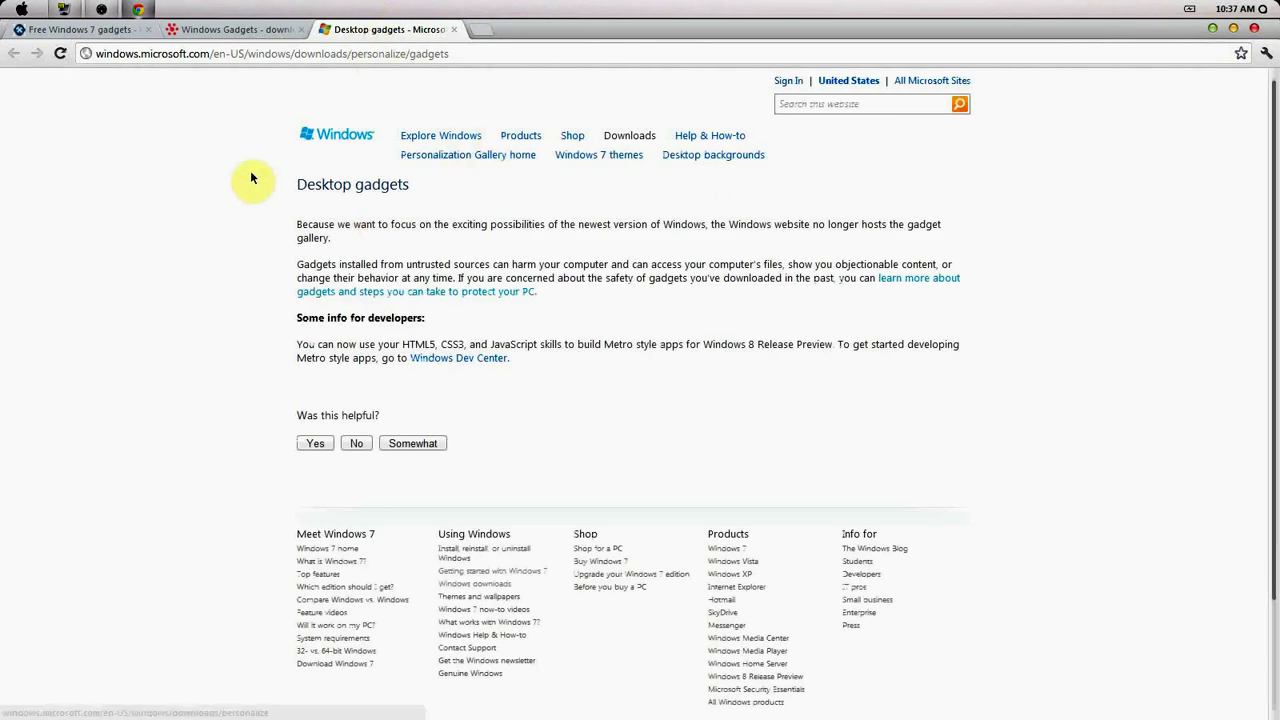
Highlight and clear the page's first paragraph, then close the Microsoft 'Desktop gadgets' tab.
{"action": "left_click_drag", "start_coordinate": [295, 232], "coordinate": [508, 229]}
{"action": "left_click", "coordinate": [542, 230]}
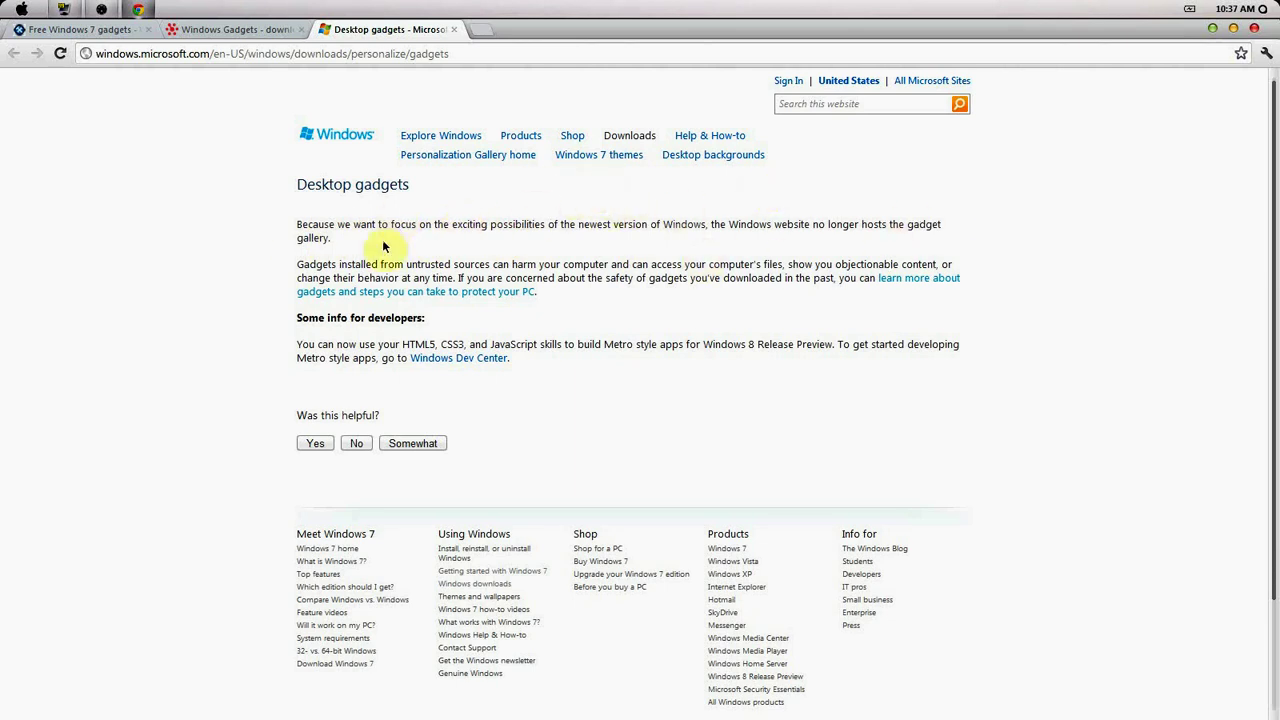
{"action": "left_click", "coordinate": [453, 33]}
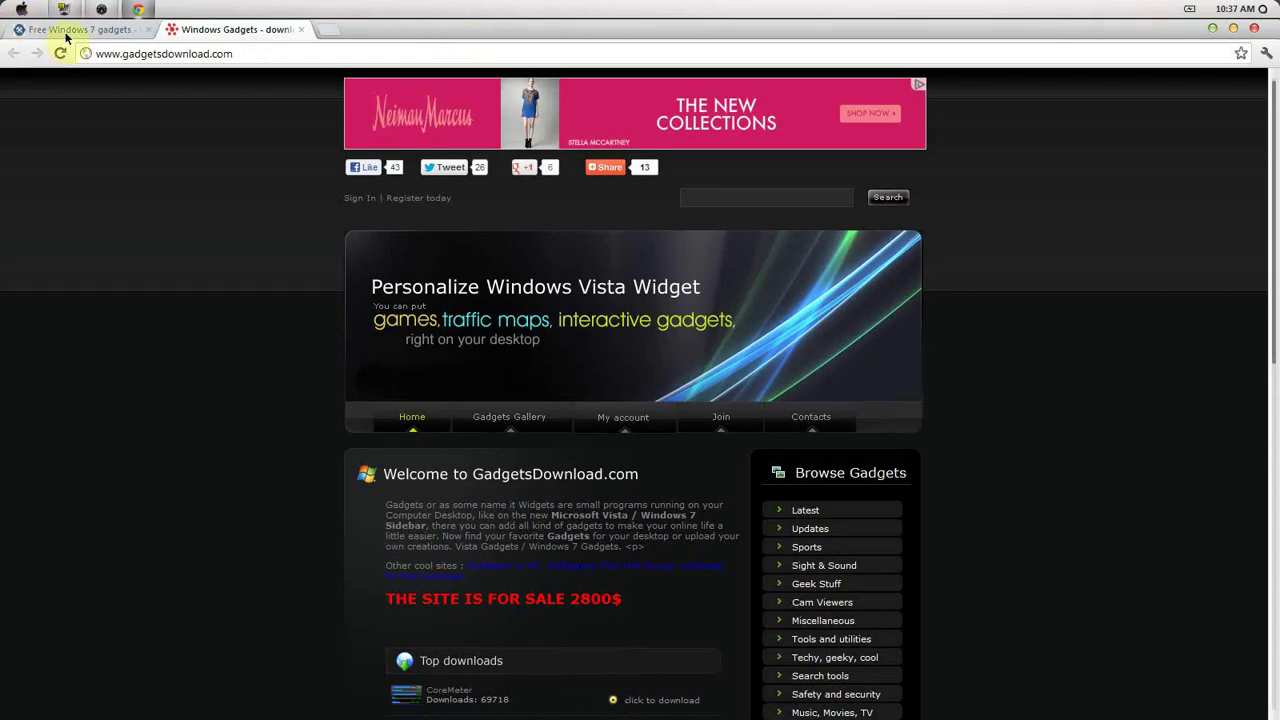
On Thoosje.com, open the Gadgets gallery and its Windows 7 top 100 gadgets page.
{"action": "left_click", "coordinate": [80, 35]}
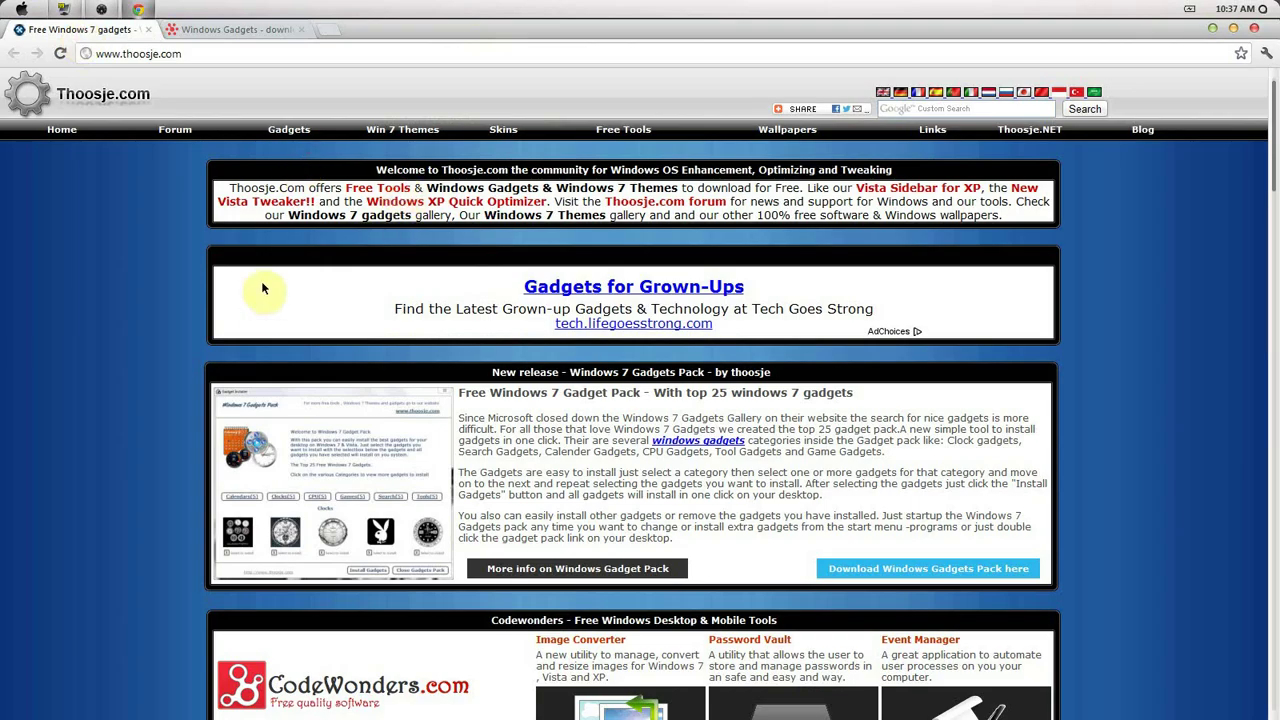
{"action": "left_click", "coordinate": [287, 132]}
{"action": "scroll", "coordinate": [760, 480], "scroll_direction": "down", "scroll_amount": 3}
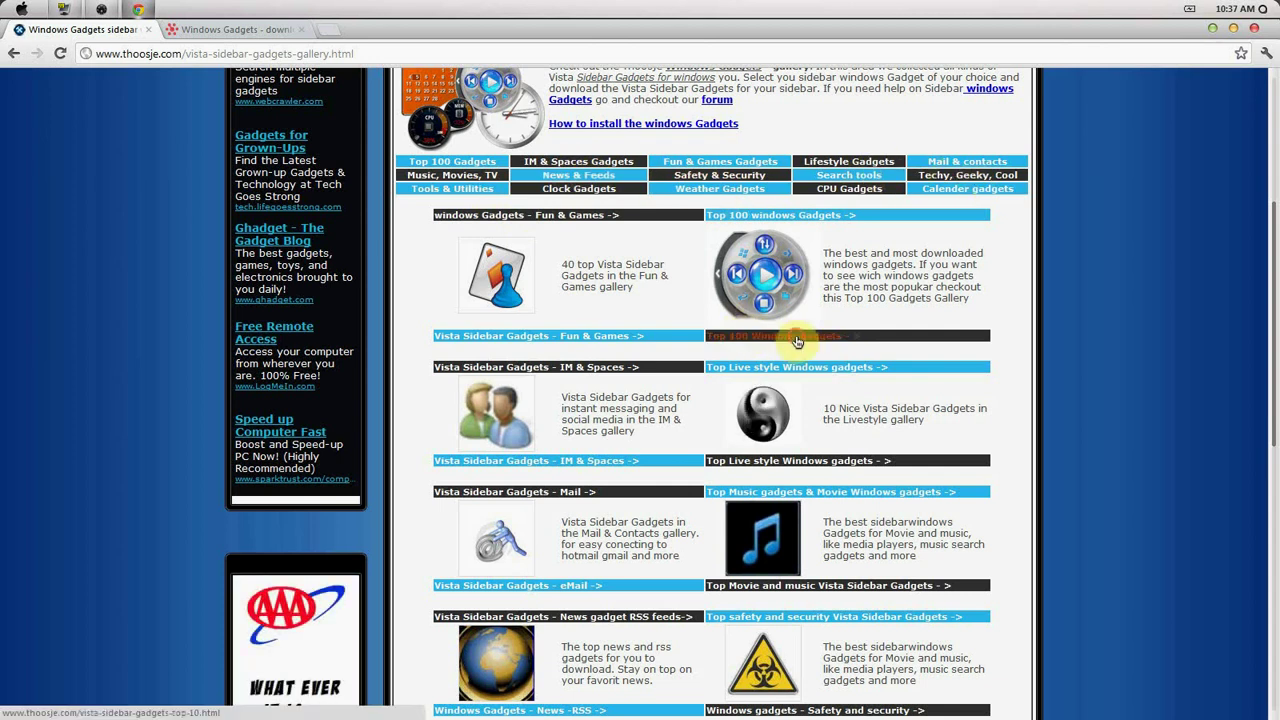
{"action": "scroll", "coordinate": [673, 472], "scroll_direction": "down", "scroll_amount": 2}
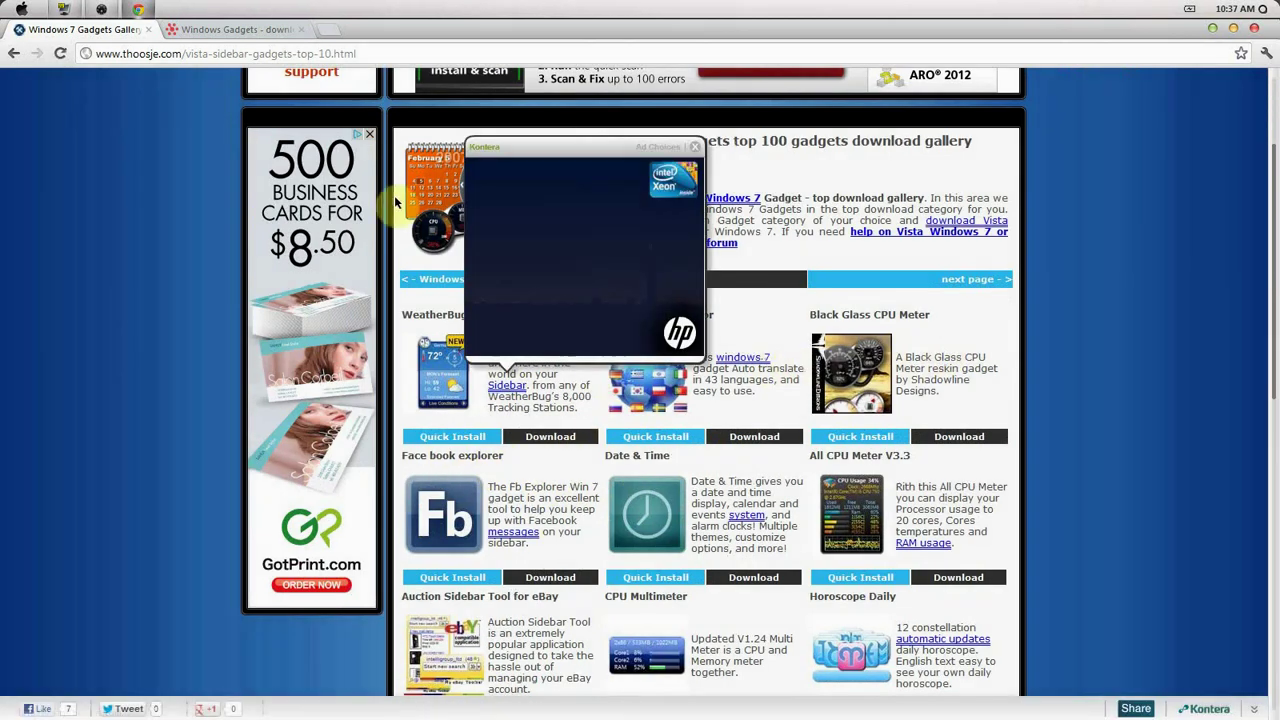
{"action": "scroll", "coordinate": [109, 394], "scroll_direction": "up", "scroll_amount": 3}
{"action": "left_click", "coordinate": [70, 105]}
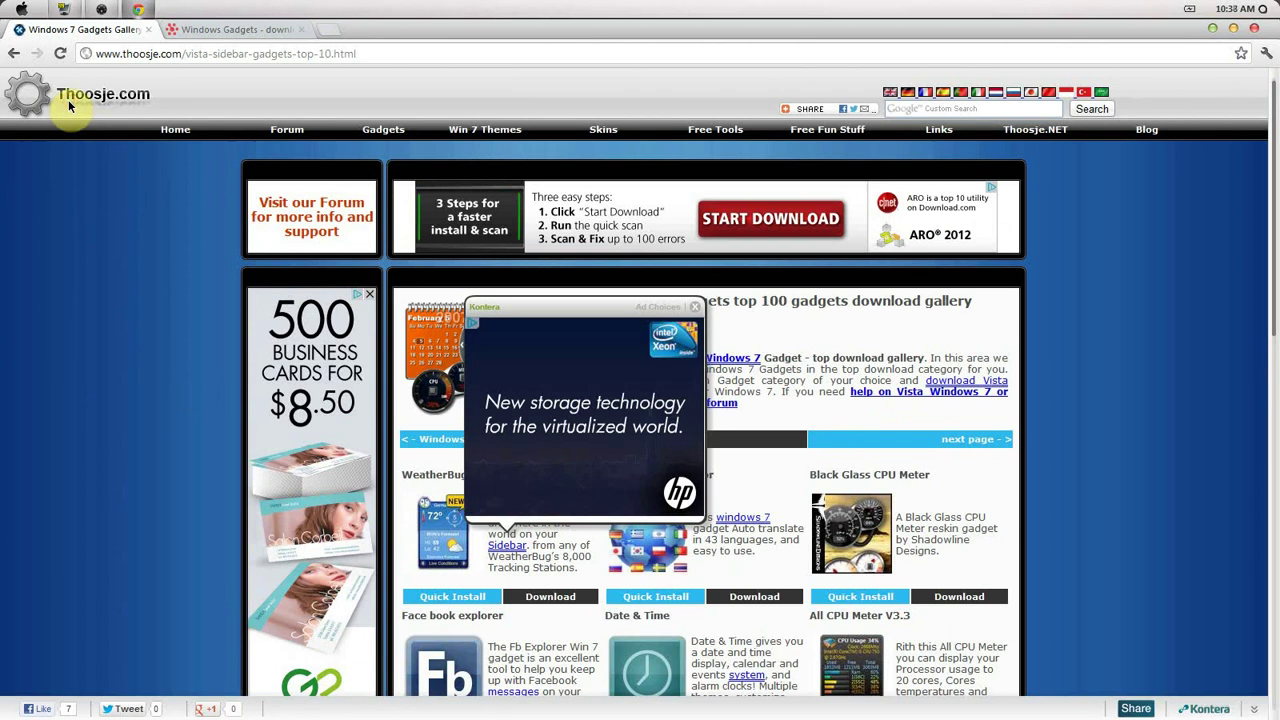
Switch to GadgetsDownload.com and open its Gadgets Gallery.
{"action": "left_click", "coordinate": [227, 30]}
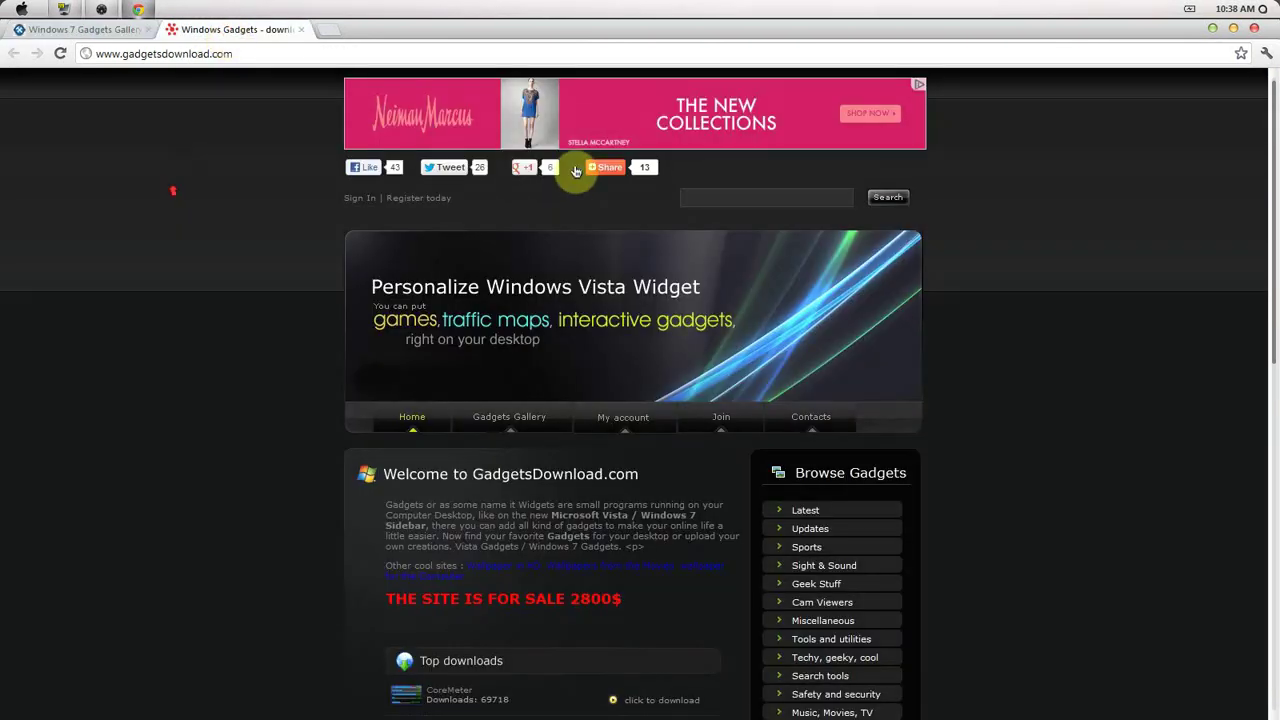
{"action": "scroll", "coordinate": [241, 336], "scroll_direction": "down", "scroll_amount": 5}
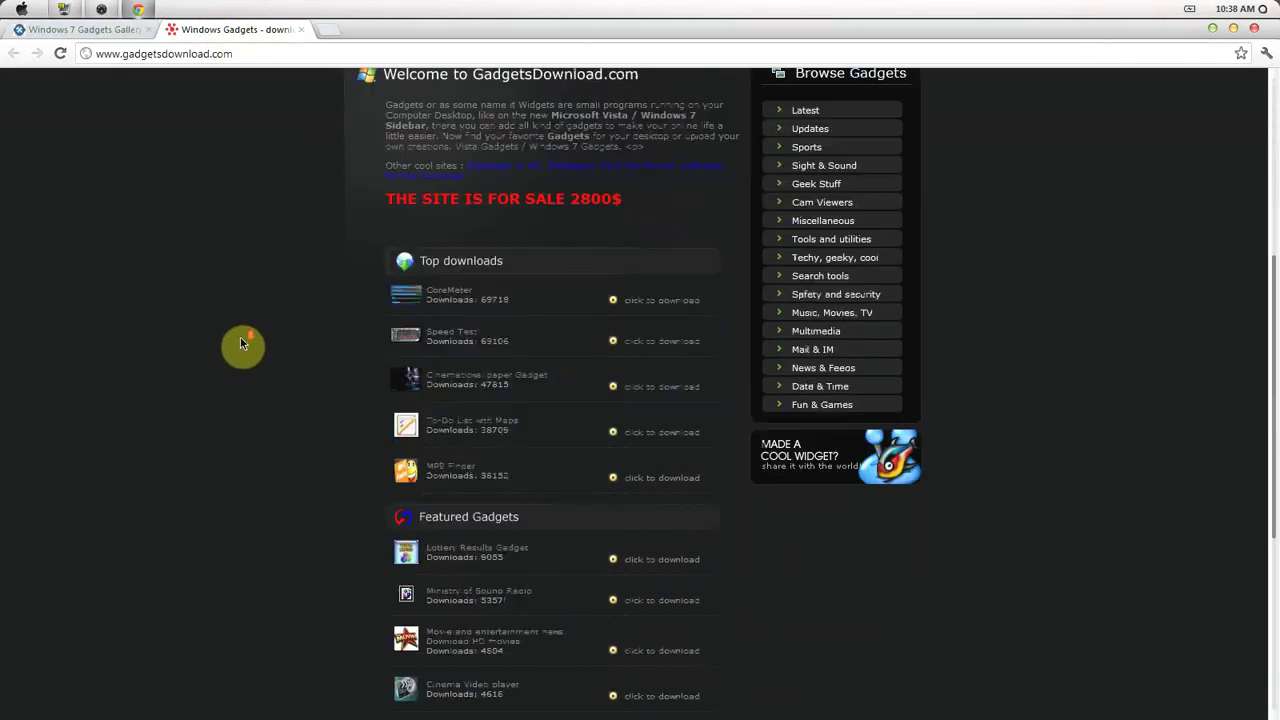
{"action": "scroll", "coordinate": [240, 337], "scroll_direction": "up", "scroll_amount": 3}
{"action": "left_click", "coordinate": [498, 255]}
{"action": "scroll", "coordinate": [251, 357], "scroll_direction": "down", "scroll_amount": 5}
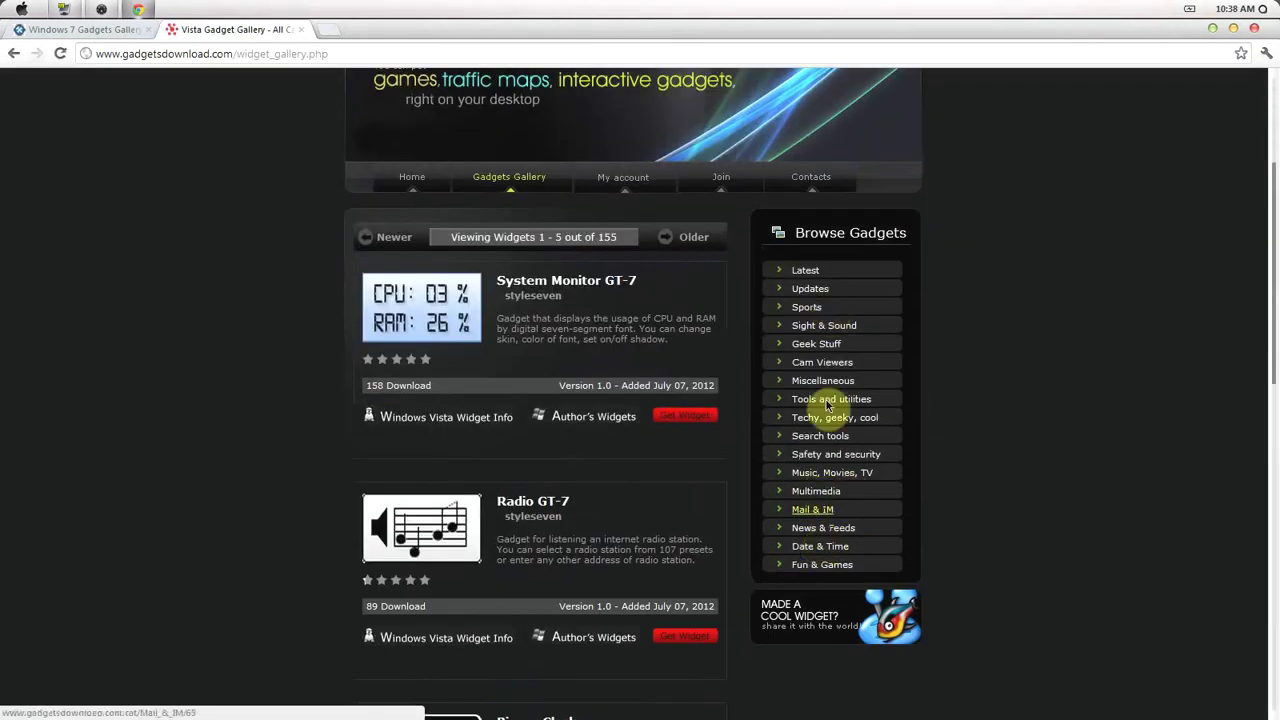
Open the Safety and security category and scroll through its listed widgets.
{"action": "left_click", "coordinate": [830, 454]}
{"action": "scroll", "coordinate": [340, 452], "scroll_direction": "down", "scroll_amount": 3}
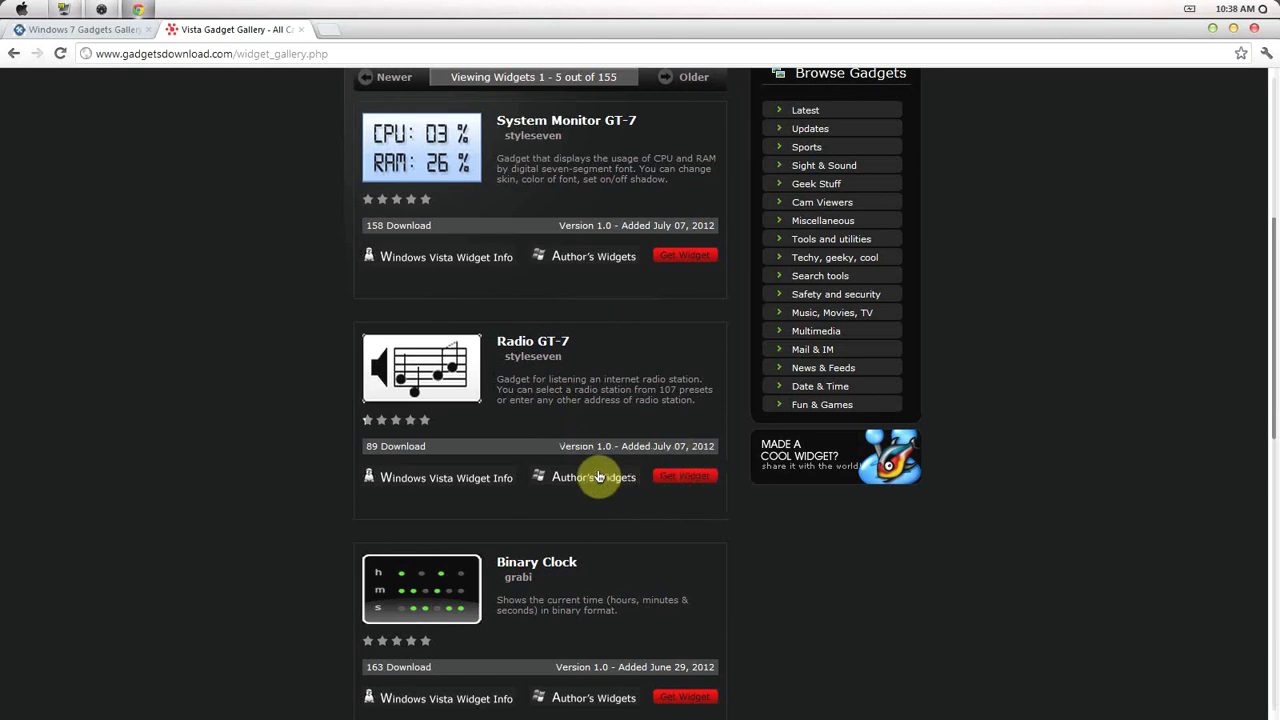
{"action": "scroll", "coordinate": [647, 493], "scroll_direction": "down", "scroll_amount": 4}
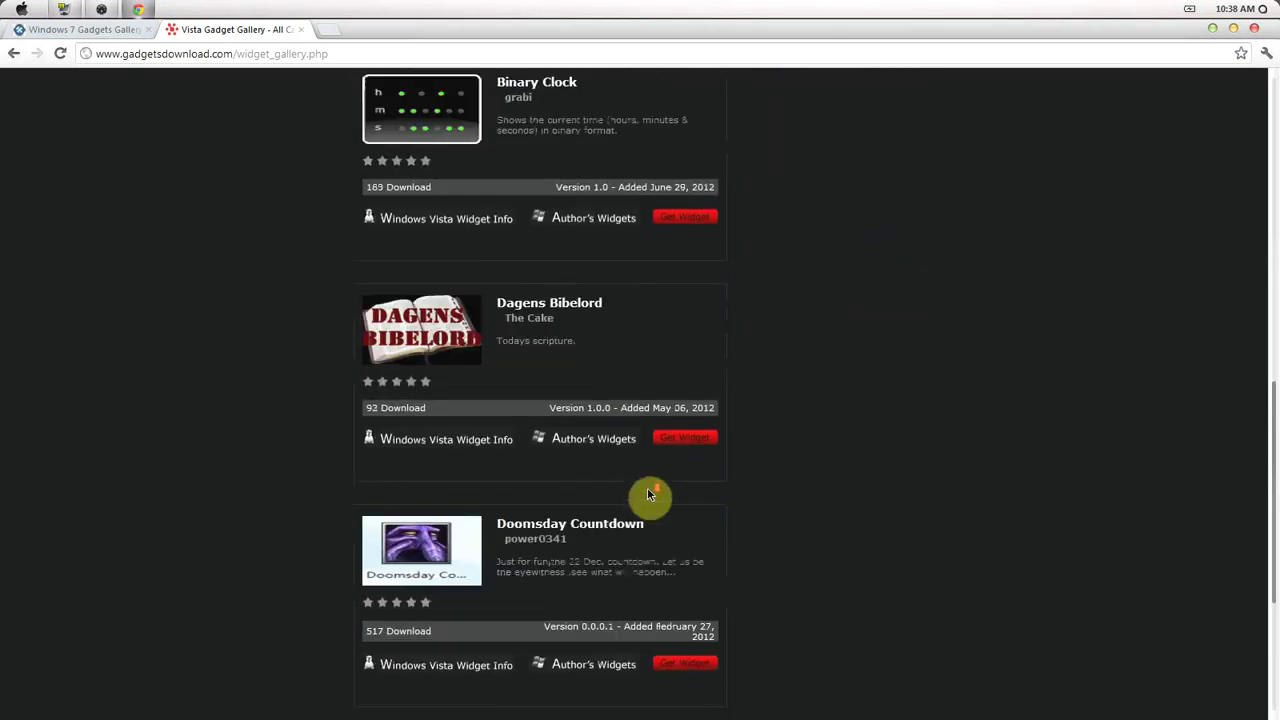
{"action": "scroll", "coordinate": [648, 493], "scroll_direction": "up", "scroll_amount": 5}
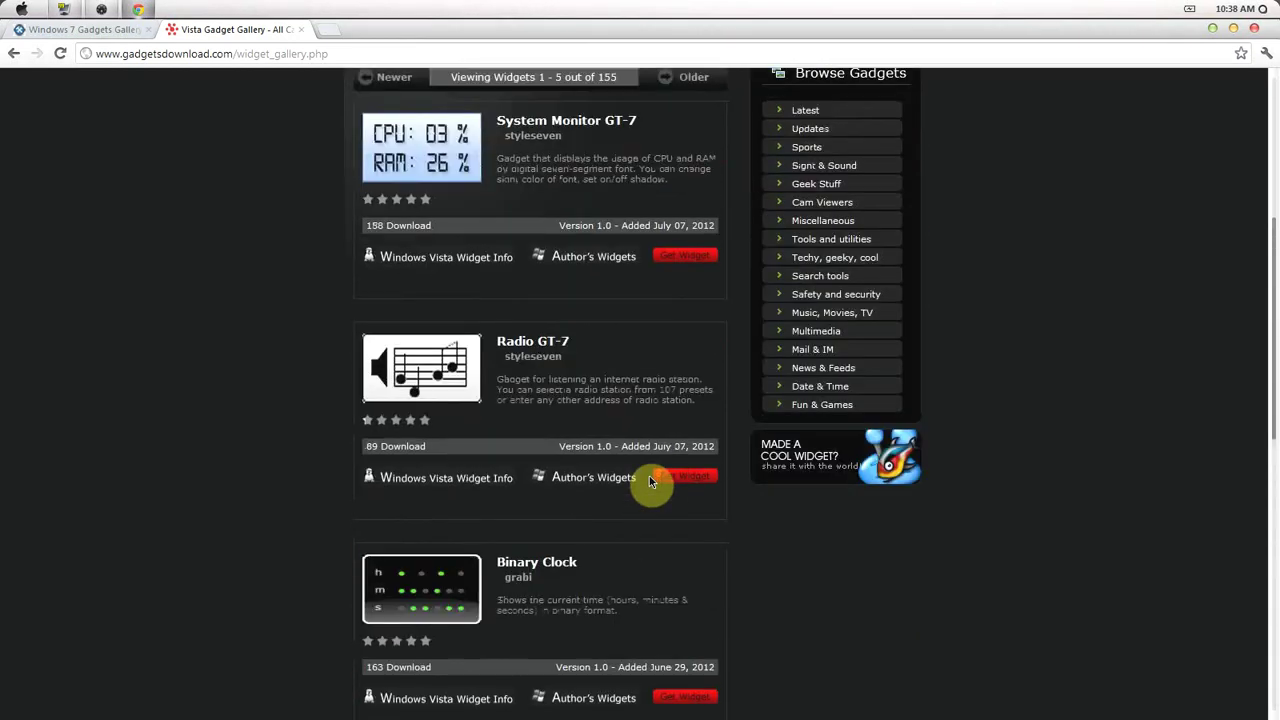
{"action": "scroll", "coordinate": [650, 481], "scroll_direction": "up", "scroll_amount": 3}
{"action": "scroll", "coordinate": [650, 478], "scroll_direction": "up", "scroll_amount": 2}
{"action": "scroll", "coordinate": [646, 478], "scroll_direction": "down", "scroll_amount": 4}
{"action": "scroll", "coordinate": [643, 480], "scroll_direction": "down", "scroll_amount": 7}
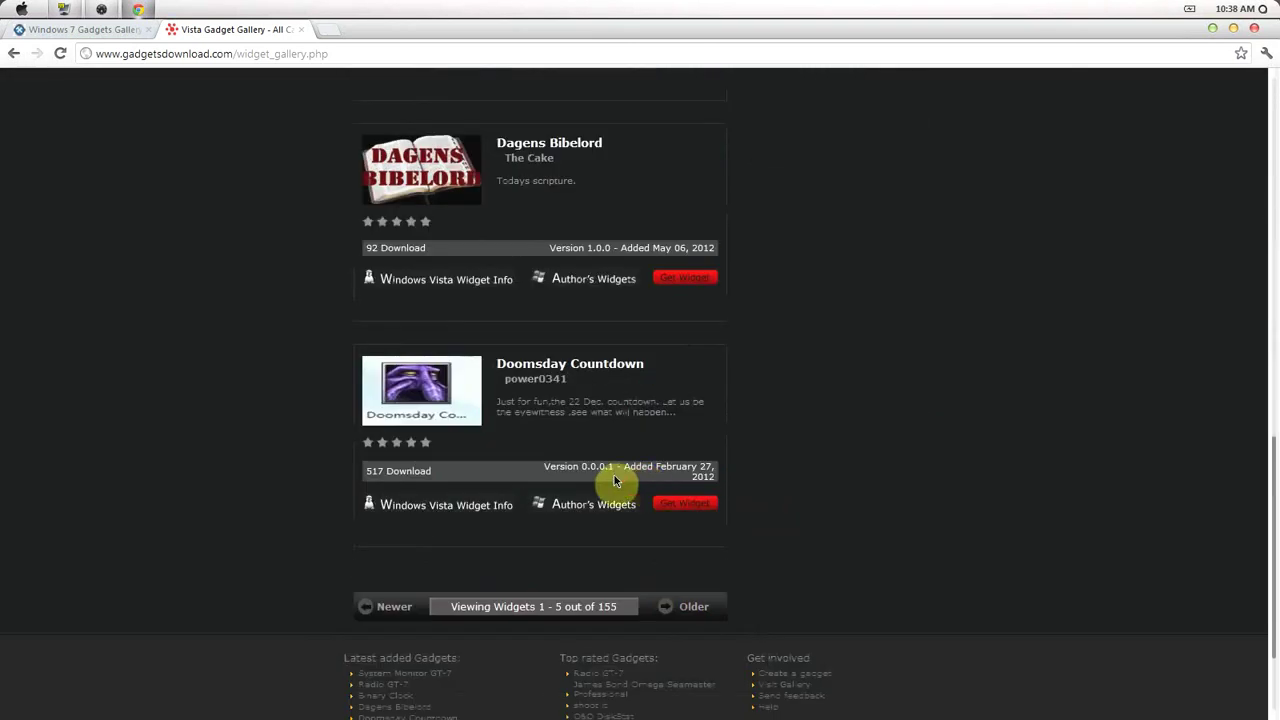
{"action": "scroll", "coordinate": [615, 468], "scroll_direction": "up", "scroll_amount": 10}
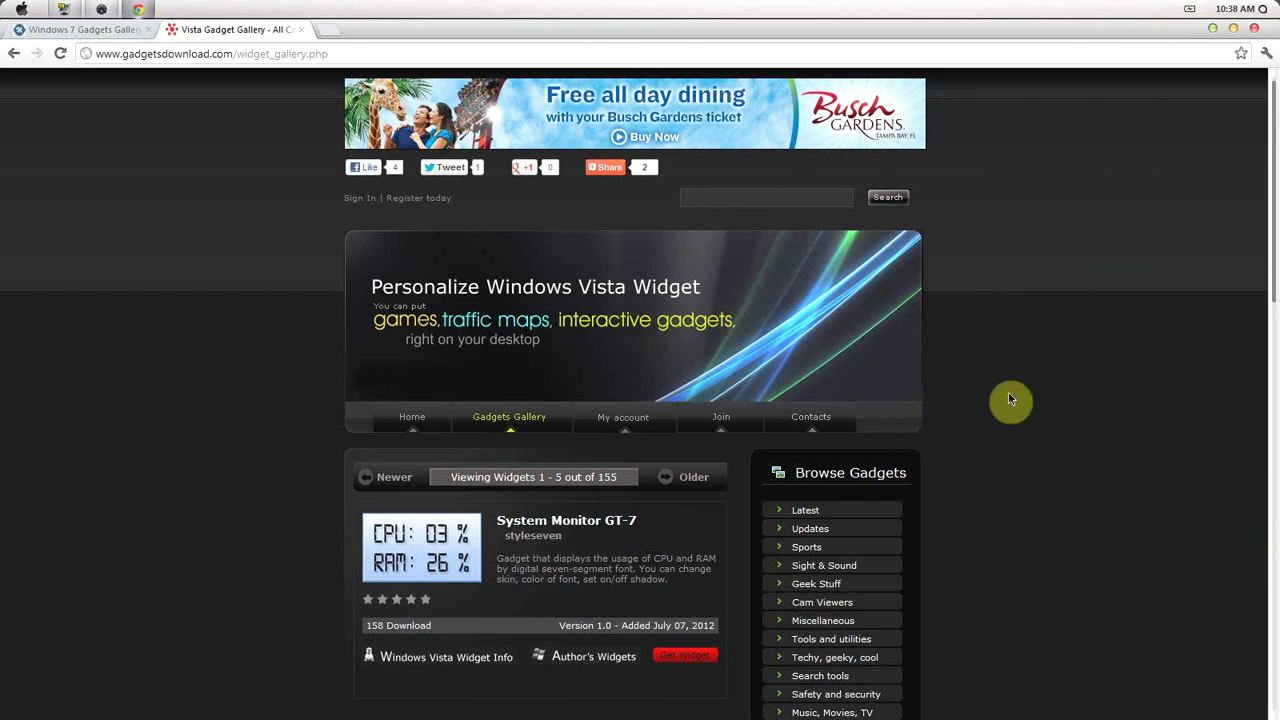
{"action": "scroll", "coordinate": [1031, 380], "scroll_direction": "down", "scroll_amount": 5}
{"action": "scroll", "coordinate": [1035, 367], "scroll_direction": "up", "scroll_amount": 5}
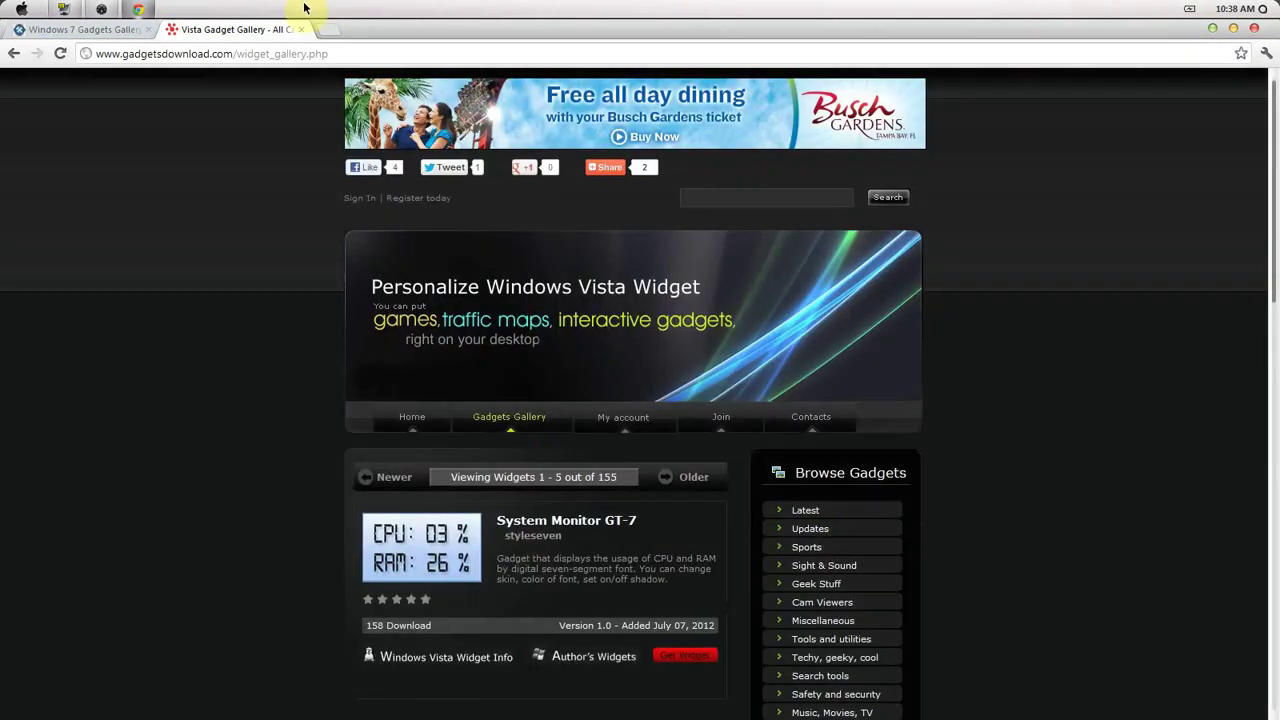
Switch back and forth between the Thoosje and GadgetsDownload gallery tabs.
{"action": "left_click", "coordinate": [86, 29]}
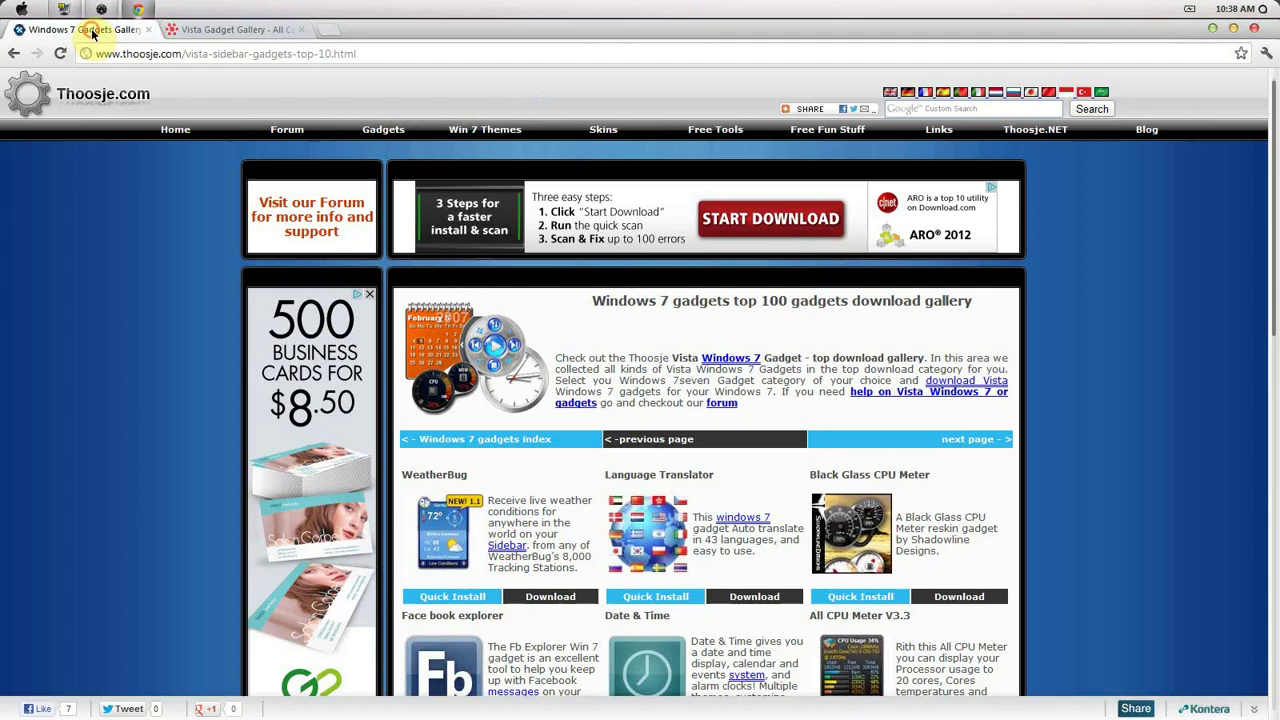
{"action": "left_click", "coordinate": [257, 38]}
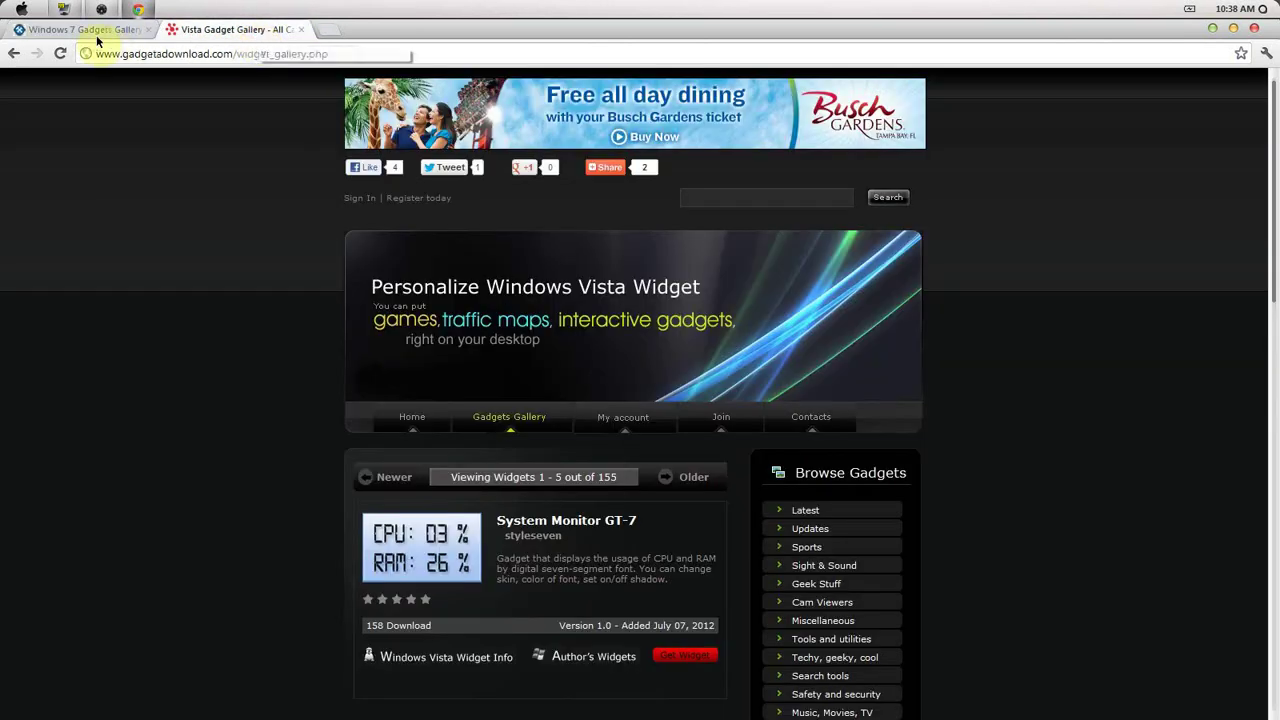
{"action": "left_click", "coordinate": [92, 29]}
{"action": "left_click", "coordinate": [213, 35]}
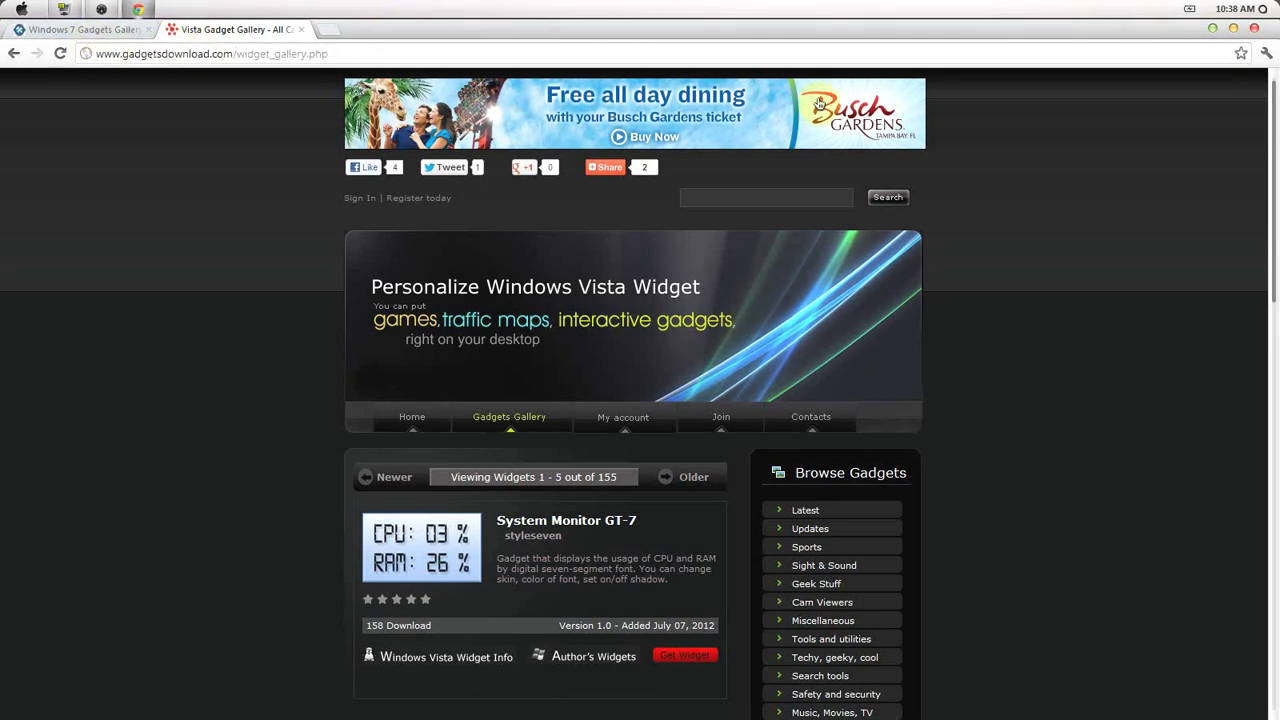
Minimise Chrome and close the Gadgets gallery, leaving the bare beach desktop.
{"action": "left_click", "coordinate": [1211, 29]}
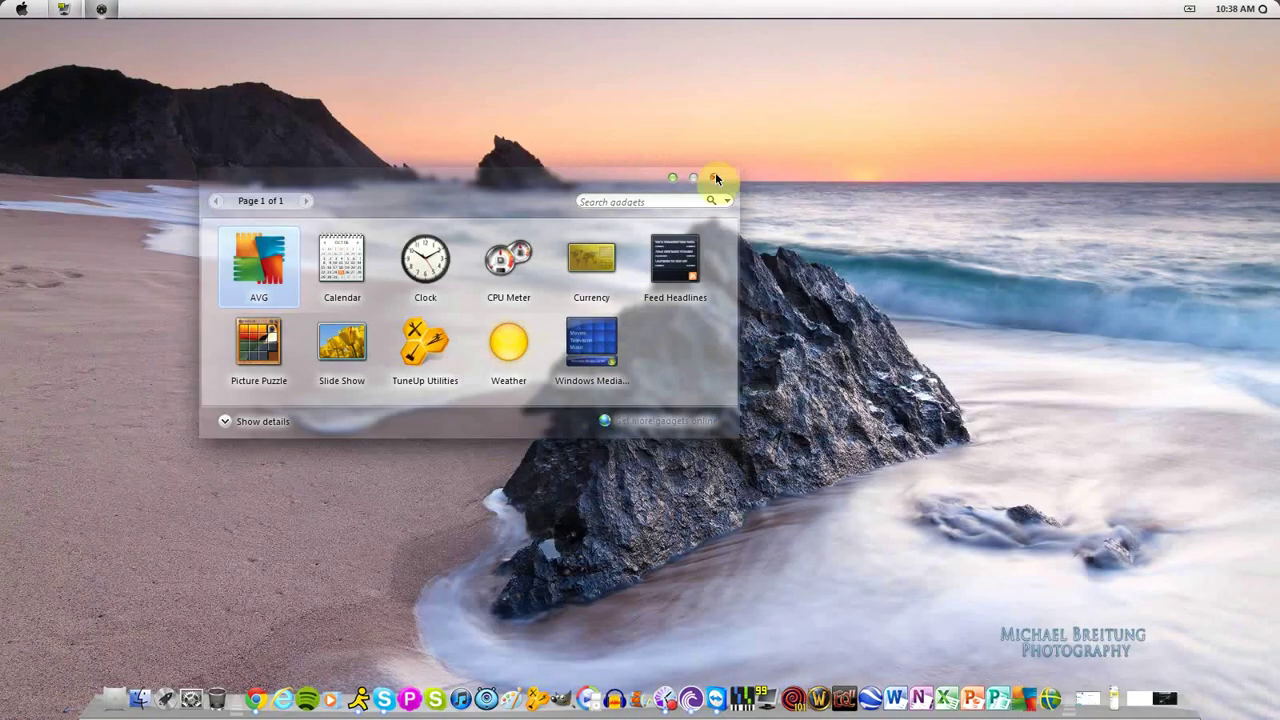
{"action": "left_click", "coordinate": [715, 176]}
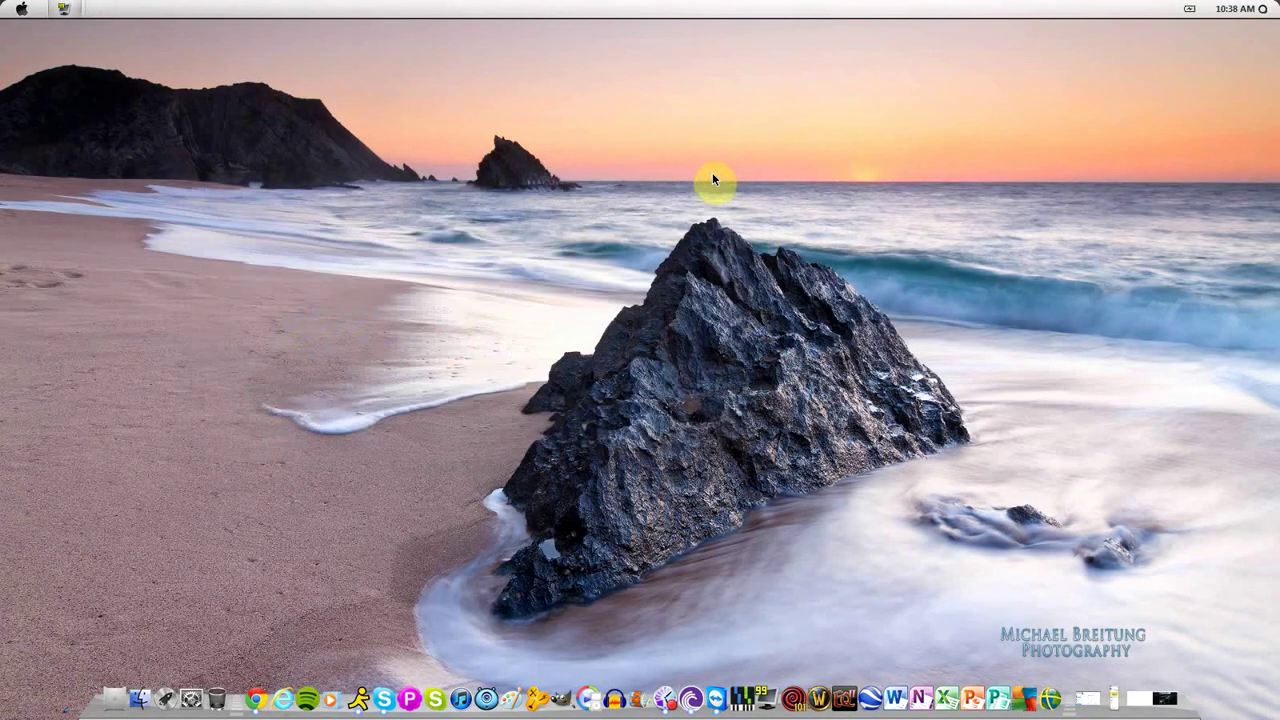